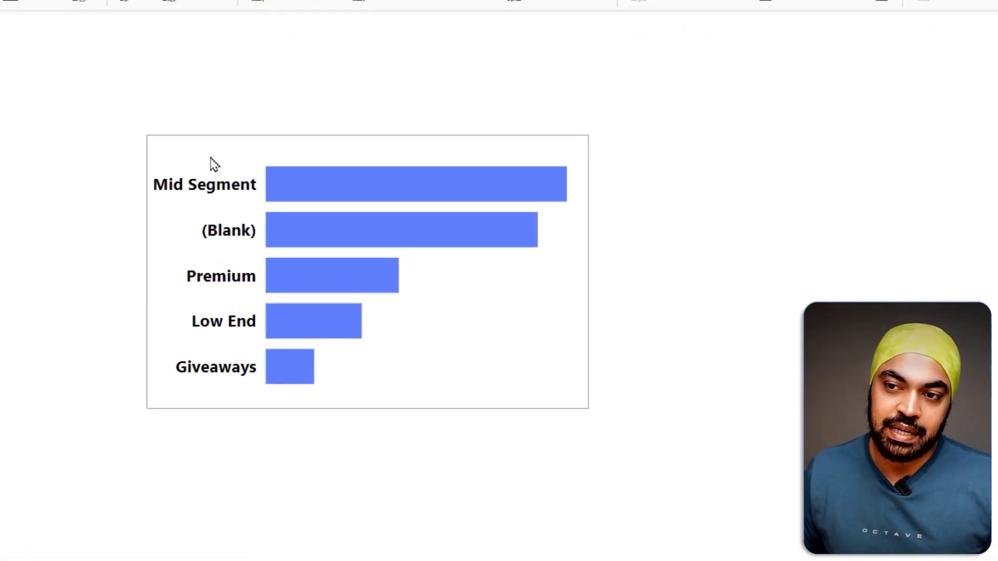
Inspect how Sales relates to Products, Calendar and Customer Master in Model view
{"action": "key", "text": "ctrl+2"}
{"action": "left_click_drag", "start_coordinate": [174, 90], "coordinate": [173, 156]}
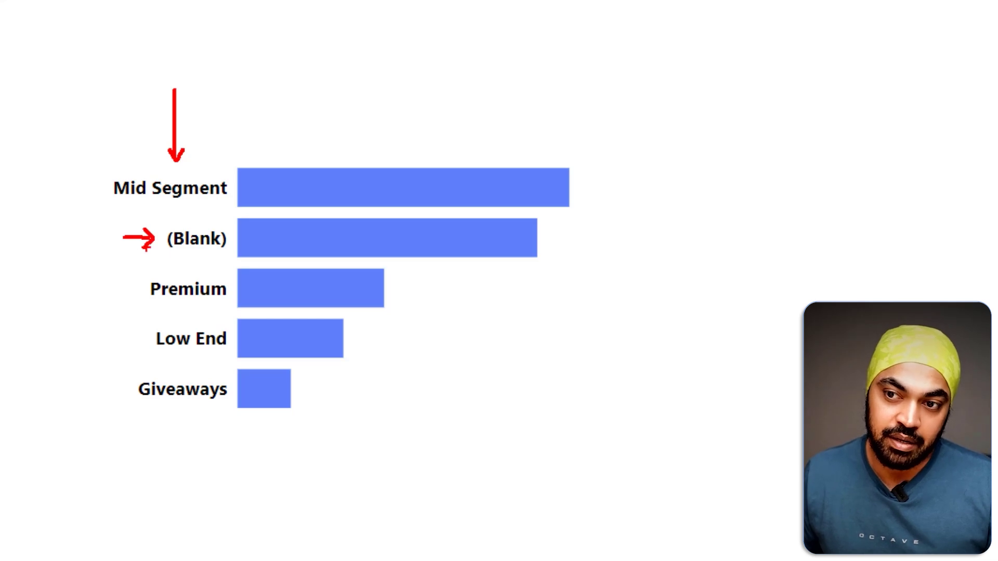
{"action": "mouse_move", "coordinate": [223, 221]}
{"action": "left_mouse_down"}
{"action": "mouse_move", "coordinate": [195, 206]}
{"action": "mouse_move", "coordinate": [131, 221]}
{"action": "mouse_move", "coordinate": [130, 259]}
{"action": "mouse_move", "coordinate": [205, 265]}
{"action": "mouse_move", "coordinate": [237, 248]}
{"action": "mouse_move", "coordinate": [207, 210]}
{"action": "left_mouse_up"}
{"action": "key", "text": "Escape"}
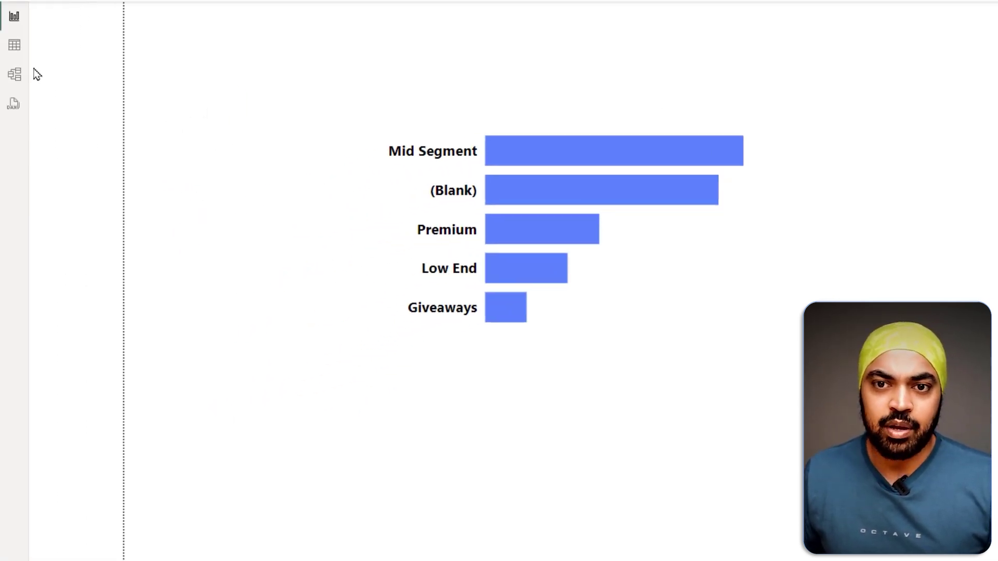
{"action": "left_click", "coordinate": [23, 79]}
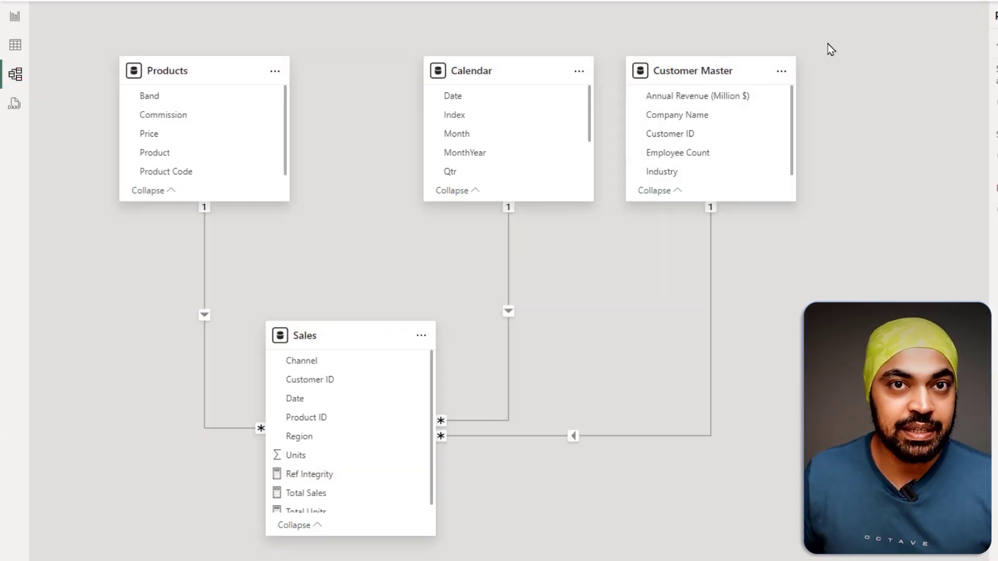
{"action": "left_click_drag", "start_coordinate": [241, 126], "coordinate": [273, 100]}
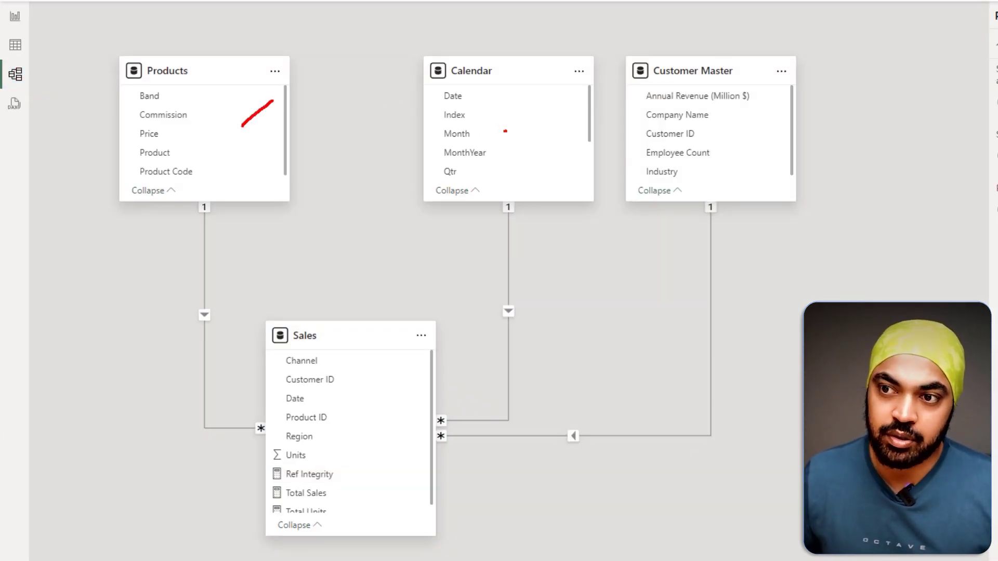
{"action": "left_click_drag", "start_coordinate": [707, 142], "coordinate": [729, 113]}
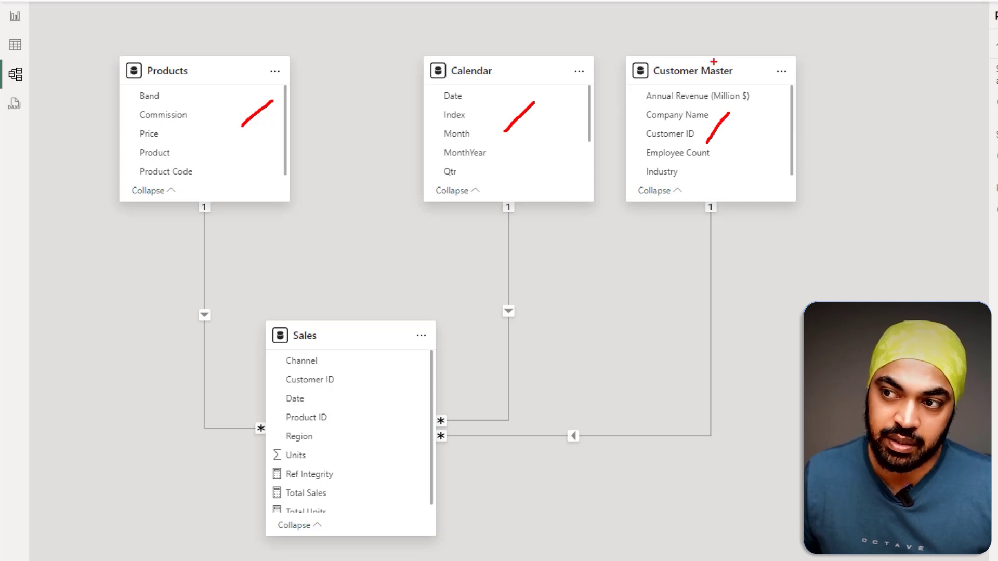
{"action": "mouse_move", "coordinate": [319, 315]}
{"action": "left_mouse_down"}
{"action": "mouse_move", "coordinate": [270, 337]}
{"action": "mouse_move", "coordinate": [262, 306]}
{"action": "left_mouse_up"}
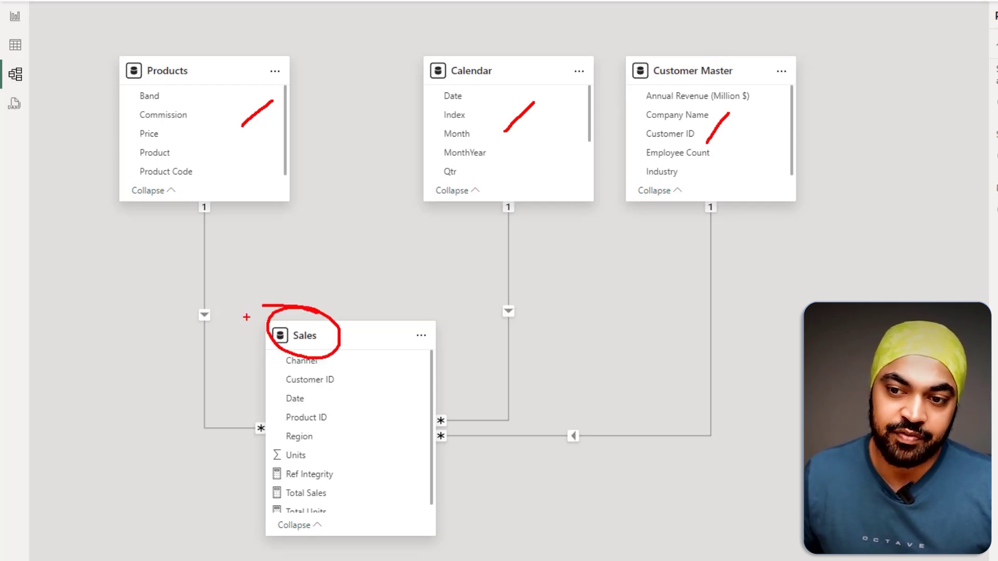
{"action": "key", "text": "Escape"}
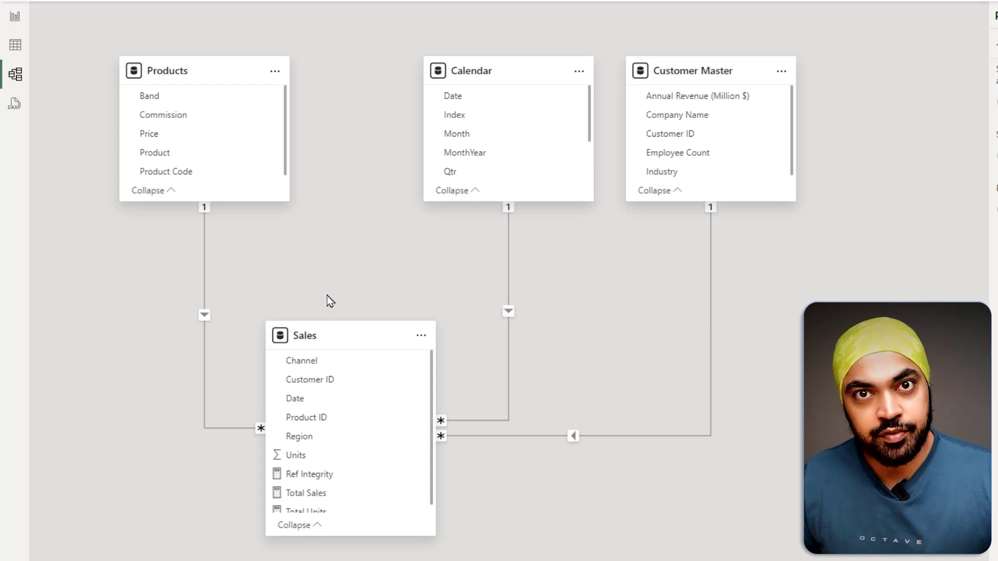
Select the Sales table and display its Date, Region, Product ID, Units, Channel and Customer ID rows
{"action": "key", "text": "ctrl+2"}
{"action": "left_click_drag", "start_coordinate": [268, 405], "coordinate": [343, 429]}
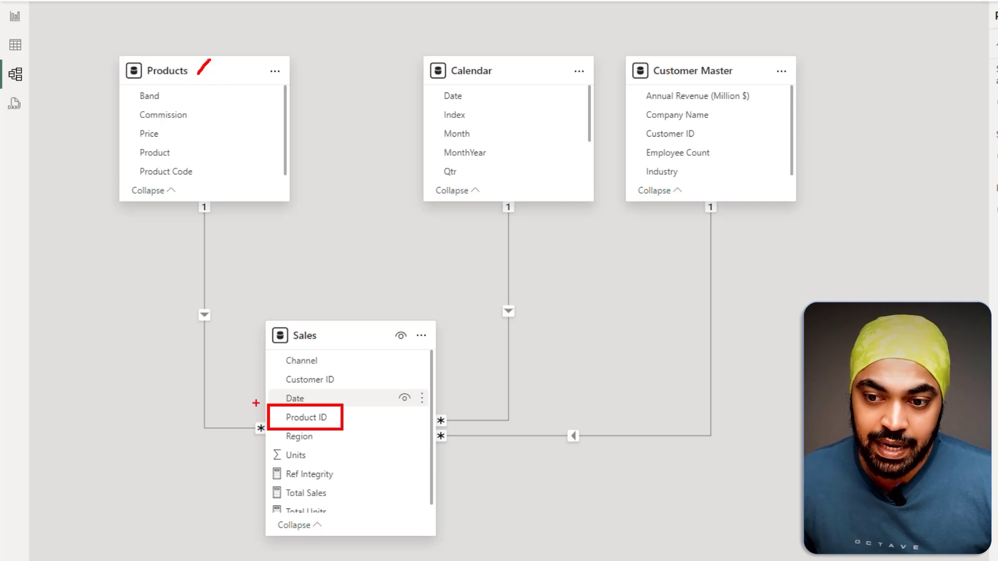
{"action": "mouse_move", "coordinate": [239, 426]}
{"action": "left_mouse_down"}
{"action": "mouse_move", "coordinate": [269, 445]}
{"action": "mouse_move", "coordinate": [258, 410]}
{"action": "left_mouse_up"}
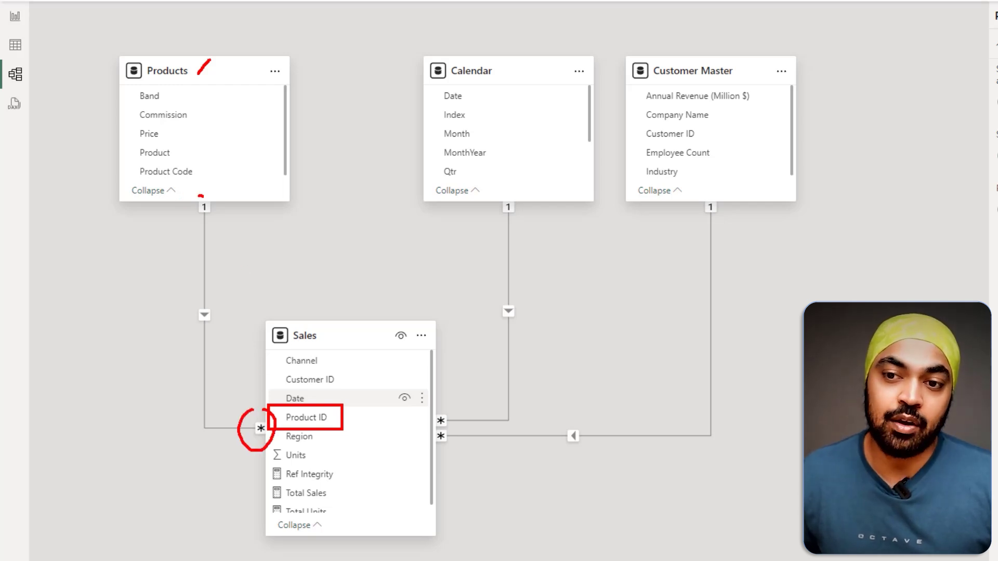
{"action": "mouse_move", "coordinate": [201, 196]}
{"action": "left_mouse_down"}
{"action": "mouse_move", "coordinate": [203, 239]}
{"action": "mouse_move", "coordinate": [219, 198]}
{"action": "left_mouse_up"}
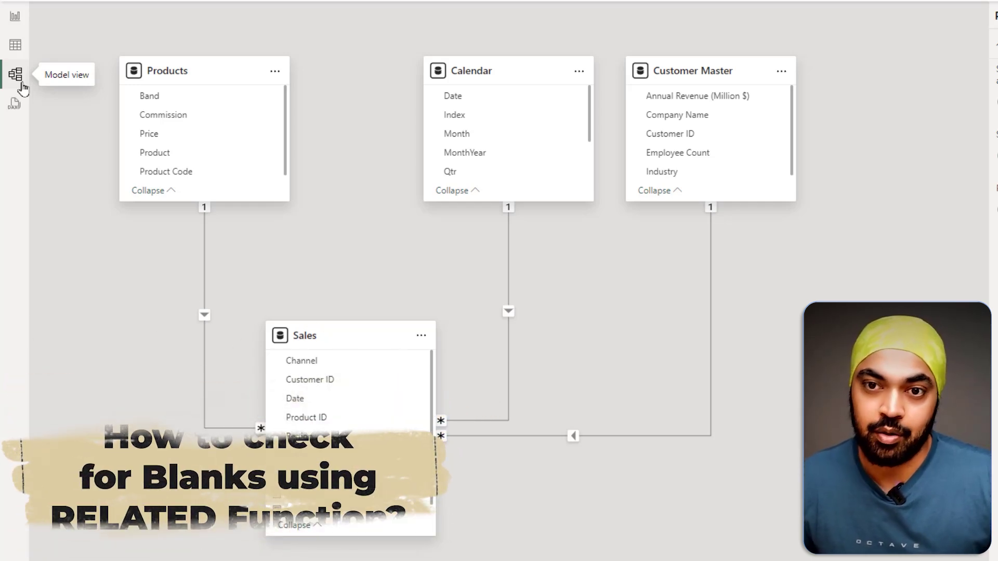
{"action": "left_click", "coordinate": [282, 338]}
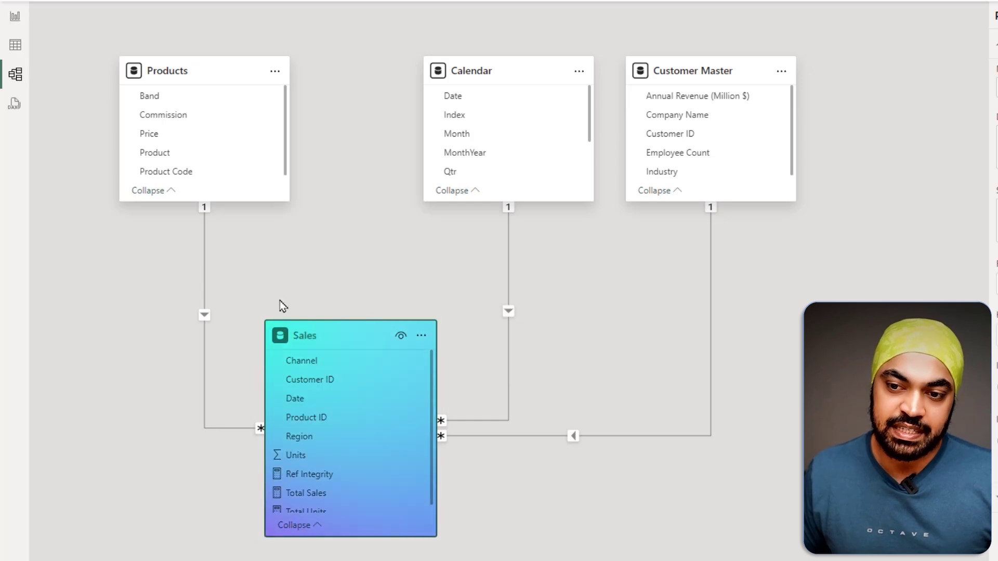
{"action": "left_click", "coordinate": [15, 47]}
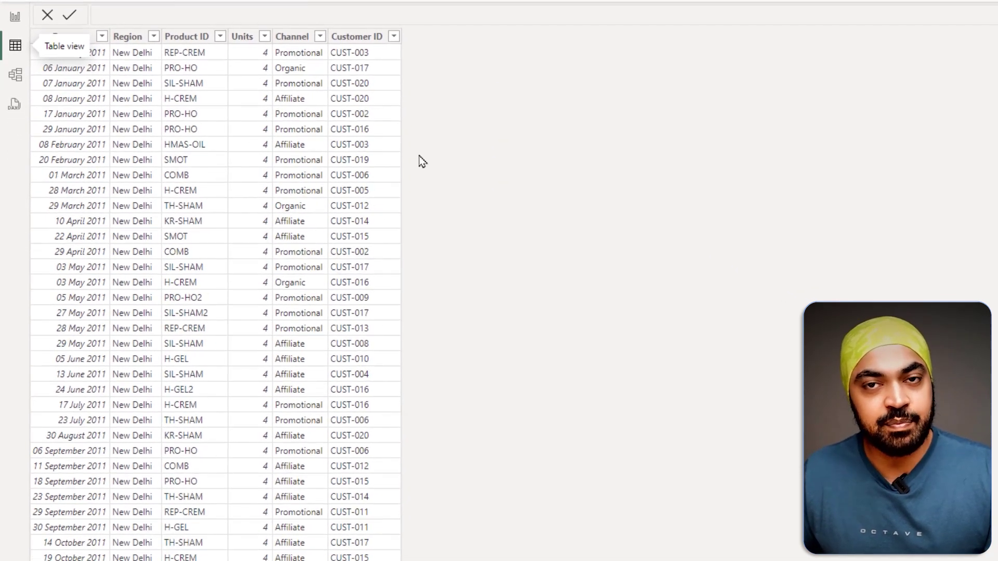
{"action": "left_click", "coordinate": [15, 74]}
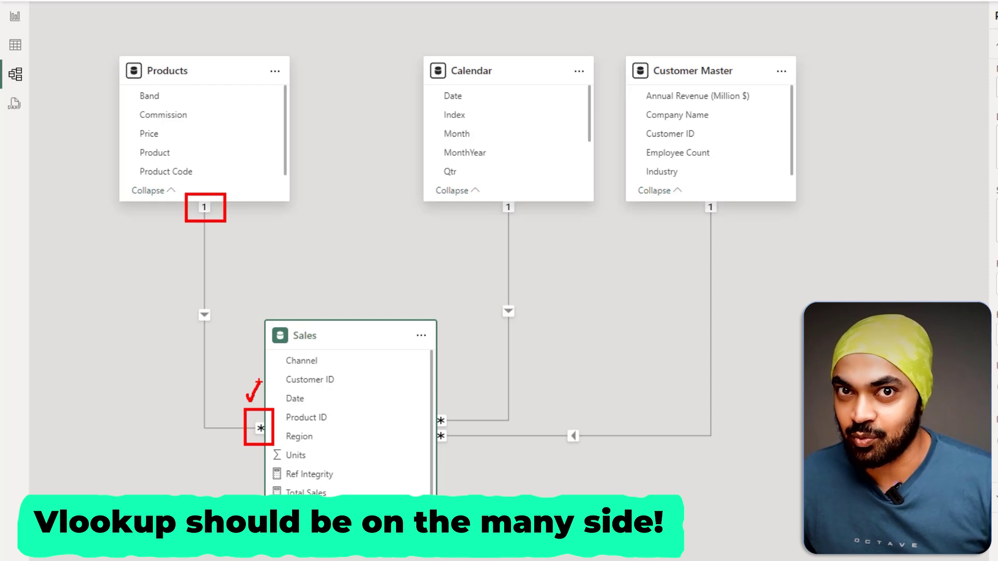
{"action": "left_click", "coordinate": [15, 45]}
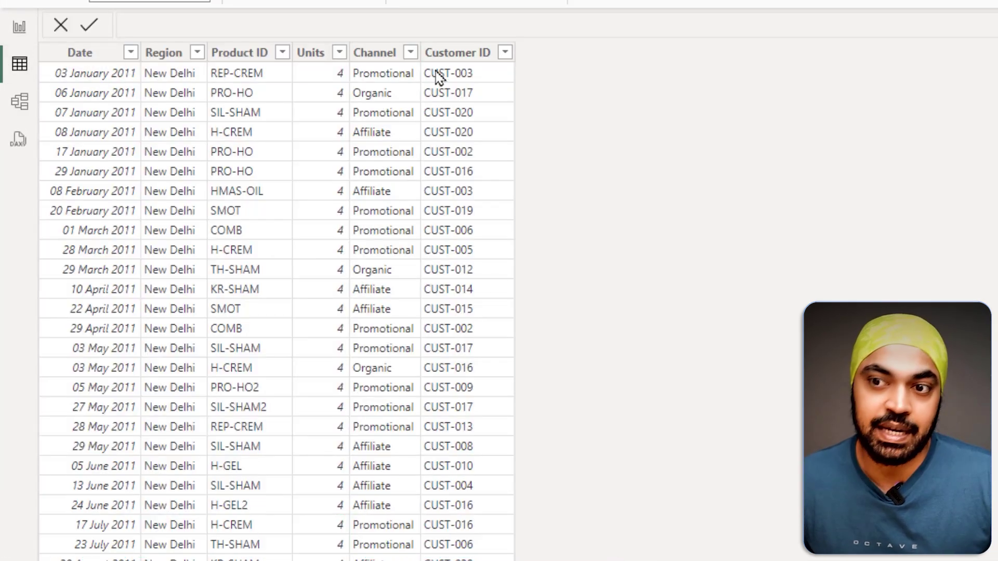
Create the Sales calculated column Missing Products = RELATED(Products[Product Code])
{"action": "right_click", "coordinate": [439, 75]}
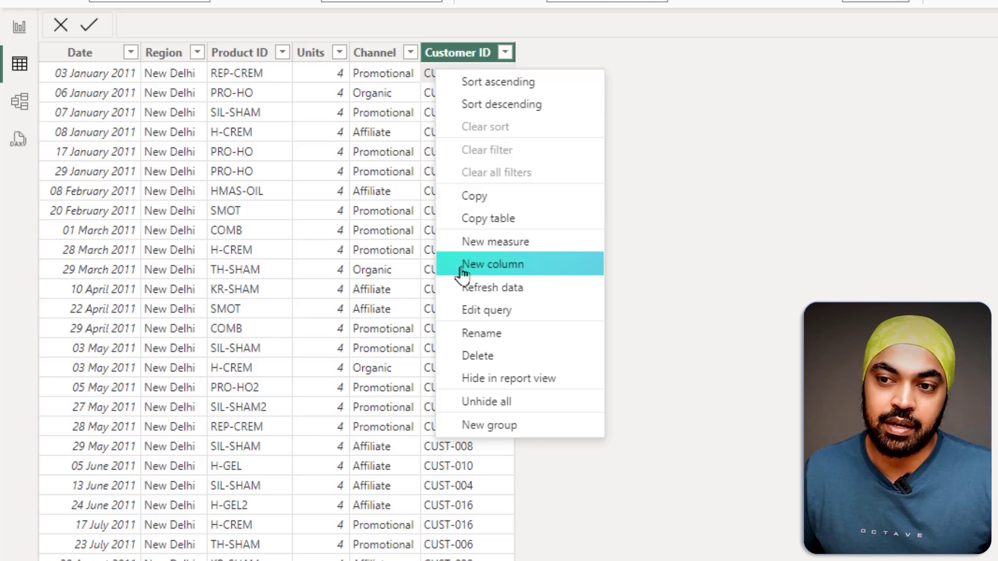
{"action": "key", "text": "Escape"}
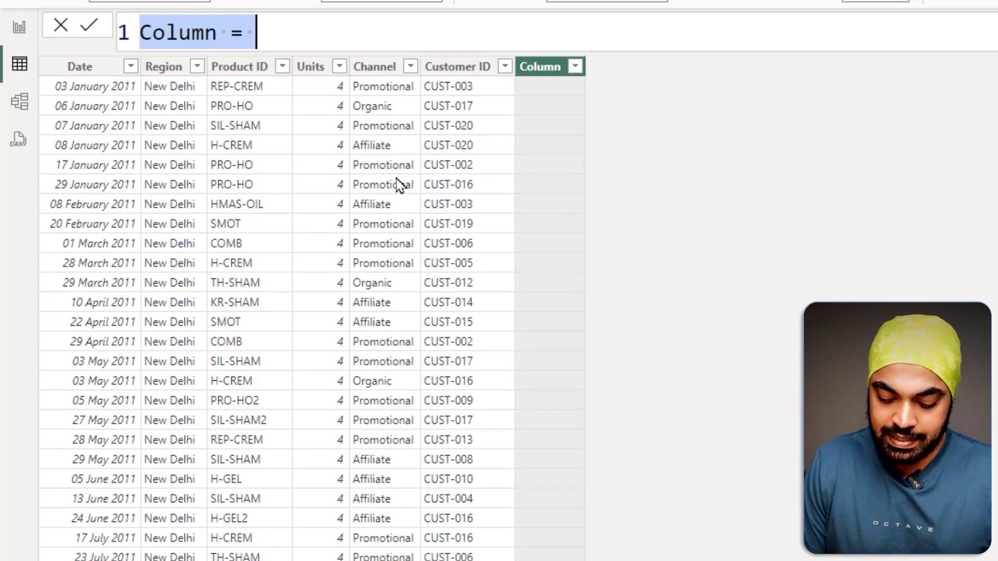
{"action": "type", "text": "Missing Products = "}
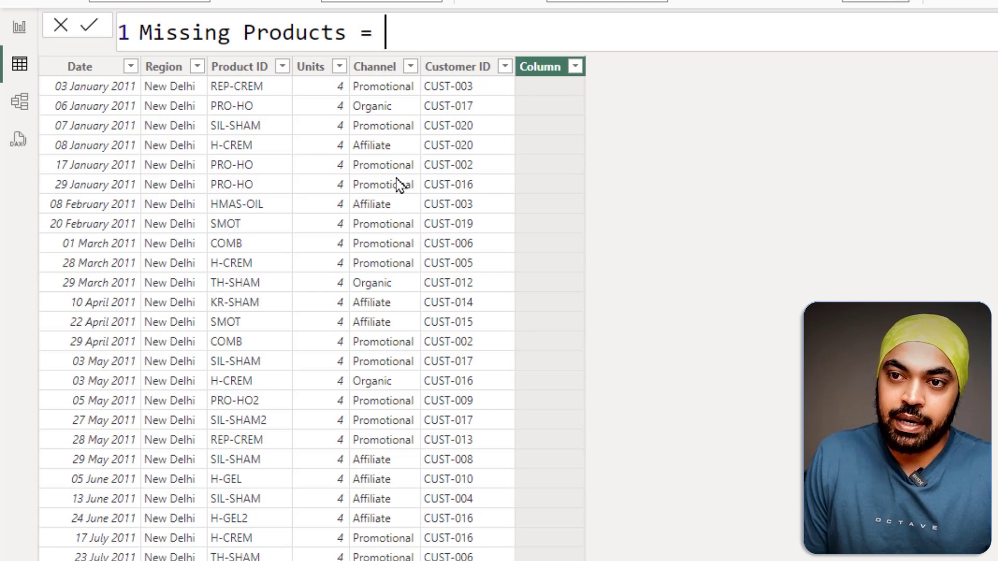
{"action": "type", "text": "rel"}
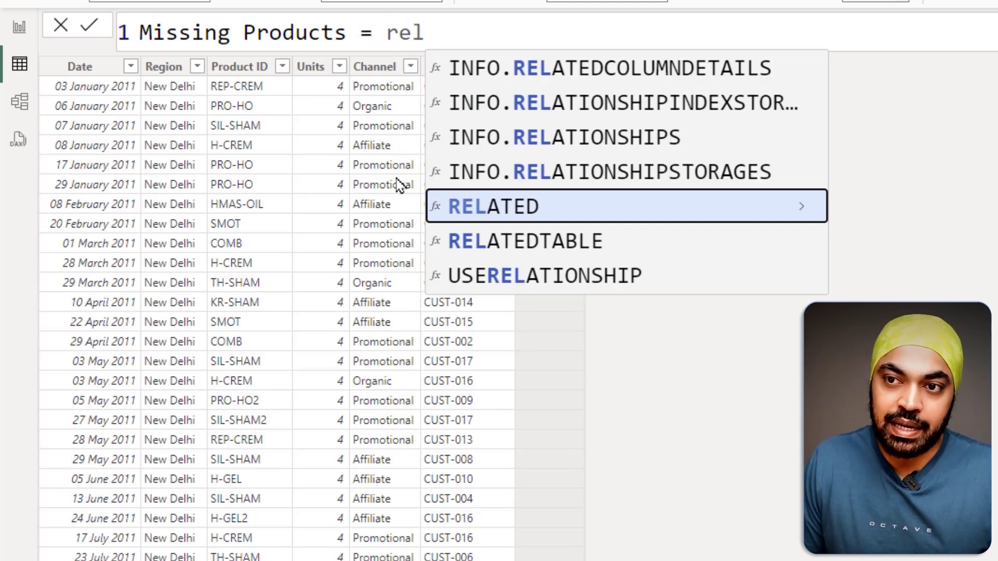
{"action": "key", "text": "Tab"}
{"action": "type", "text": "pr"}
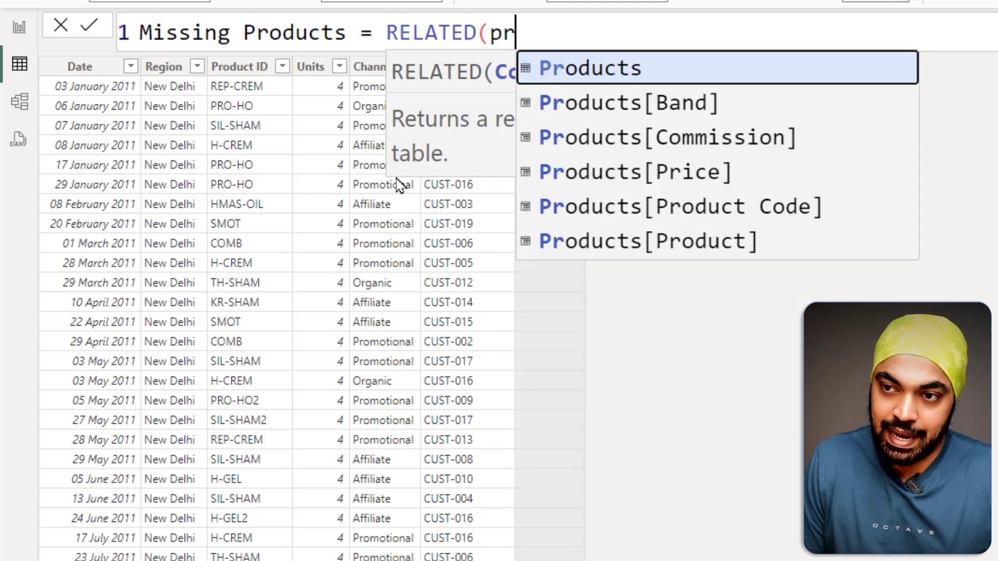
{"action": "key", "text": "Down"}
{"action": "key", "text": "Down"}
{"action": "key", "text": "Down"}
{"action": "key", "text": "Down"}
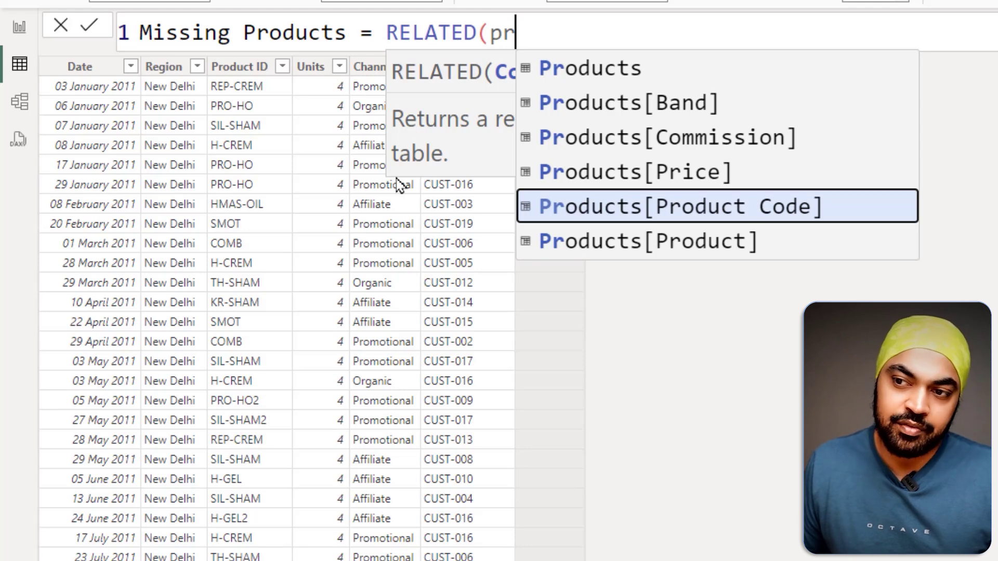
{"action": "key", "text": "Tab"}
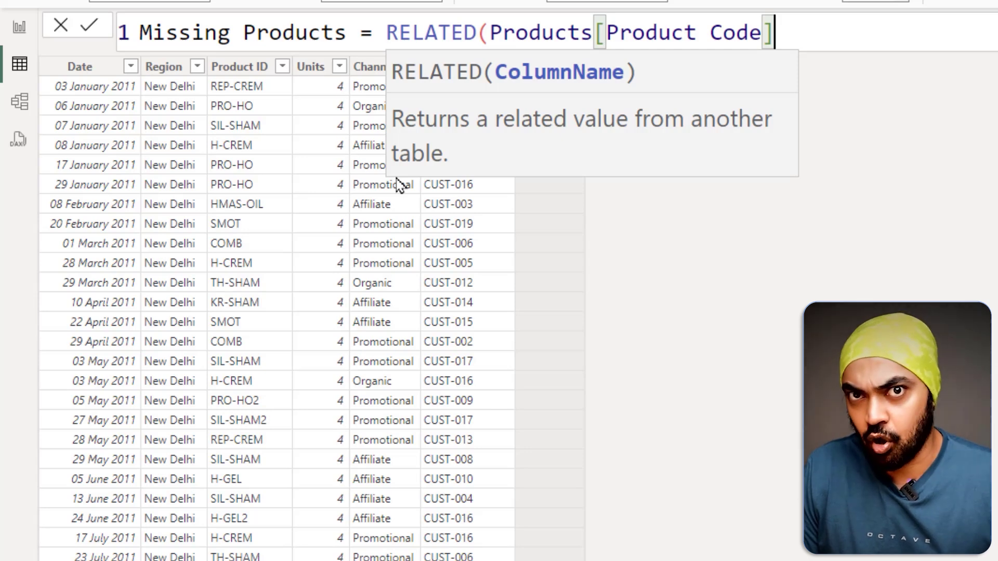
{"action": "type", "text": ")"}
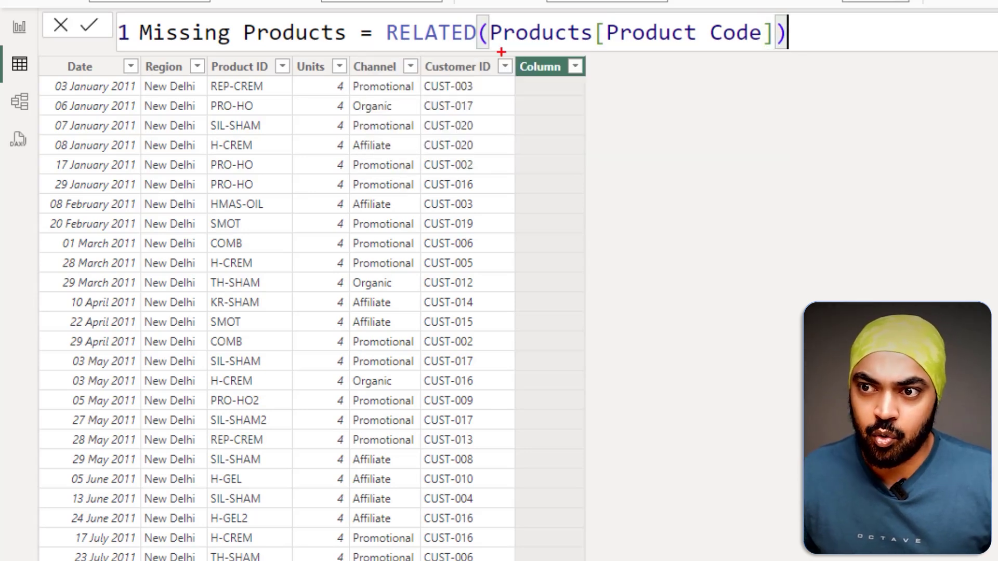
{"action": "left_click_drag", "start_coordinate": [489, 46], "coordinate": [737, 44]}
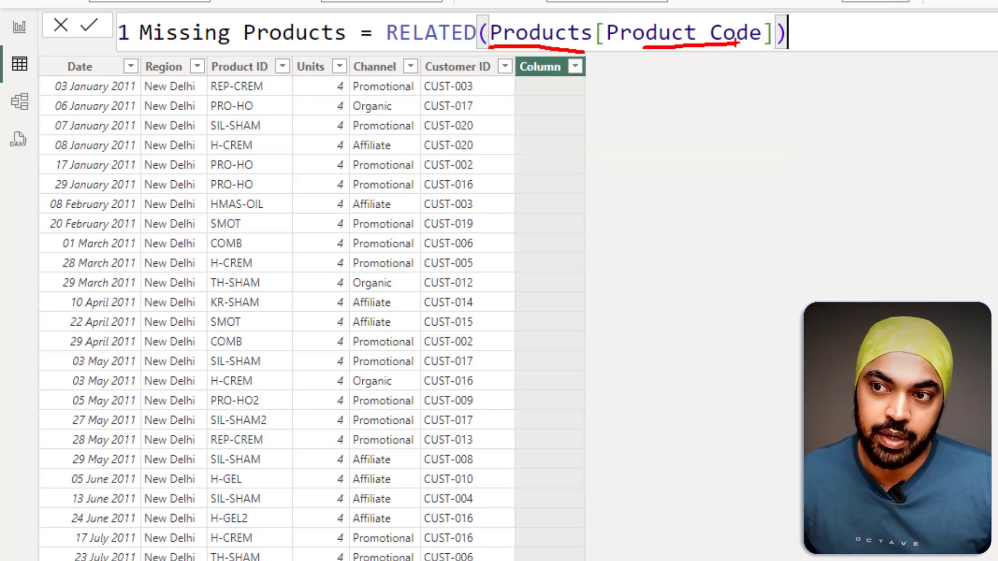
{"action": "mouse_move", "coordinate": [271, 89]}
{"action": "left_mouse_down"}
{"action": "mouse_move", "coordinate": [205, 83]}
{"action": "mouse_move", "coordinate": [221, 99]}
{"action": "mouse_move", "coordinate": [258, 77]}
{"action": "left_mouse_up"}
{"action": "mouse_move", "coordinate": [585, 82]}
{"action": "left_mouse_down"}
{"action": "mouse_move", "coordinate": [559, 76]}
{"action": "mouse_move", "coordinate": [519, 90]}
{"action": "mouse_move", "coordinate": [576, 92]}
{"action": "mouse_move", "coordinate": [566, 74]}
{"action": "left_mouse_up"}
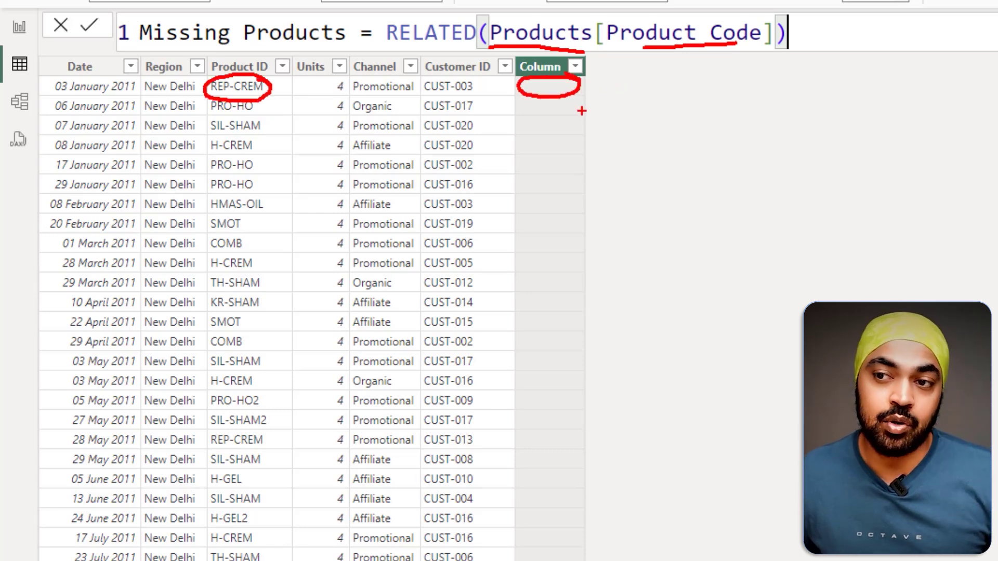
{"action": "key", "text": "Escape"}
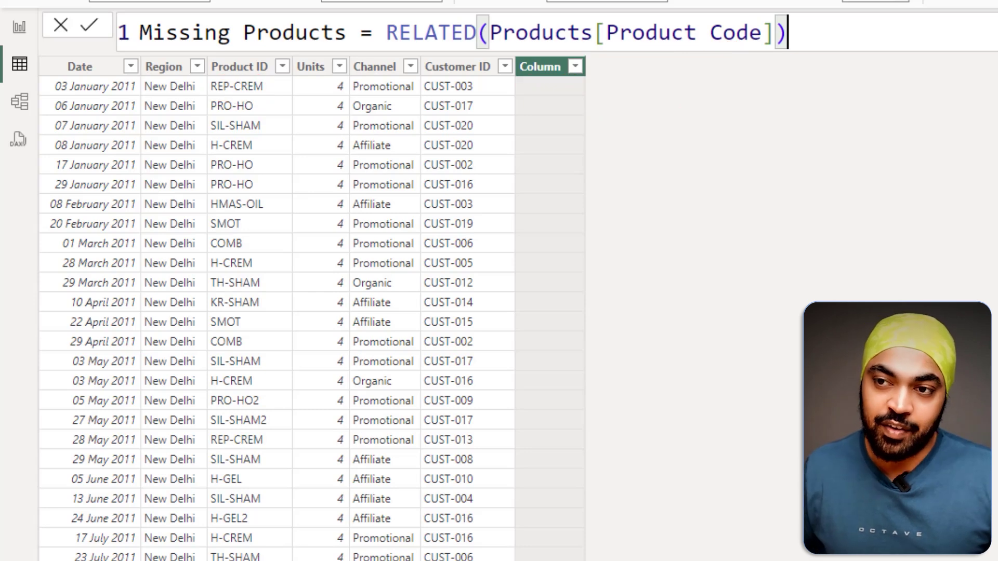
{"action": "key", "text": "Return"}
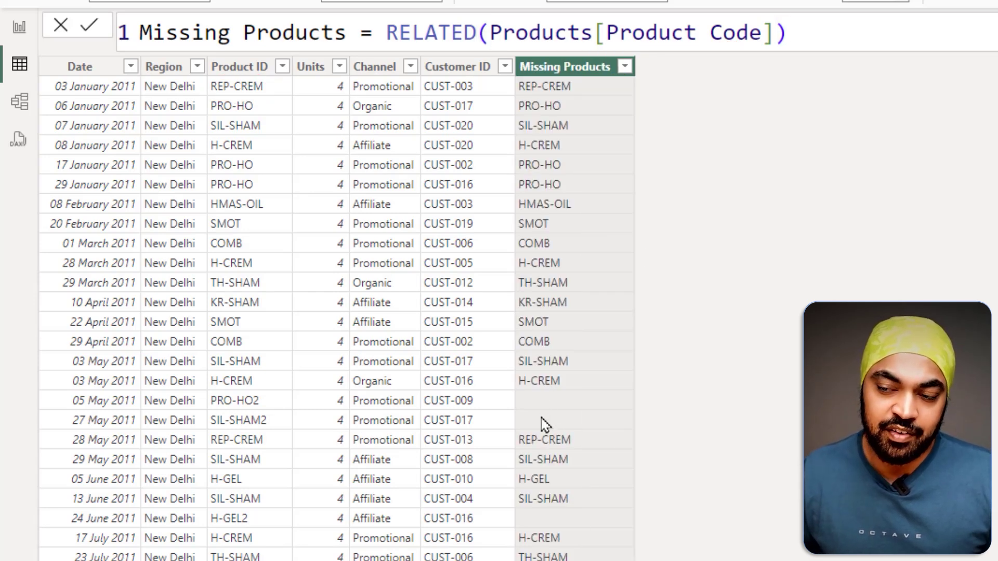
Filter Sales to blank Missing Products rows, revealing unmatched IDs like H-GEL2 and PRO-HO2
{"action": "left_click", "coordinate": [625, 68]}
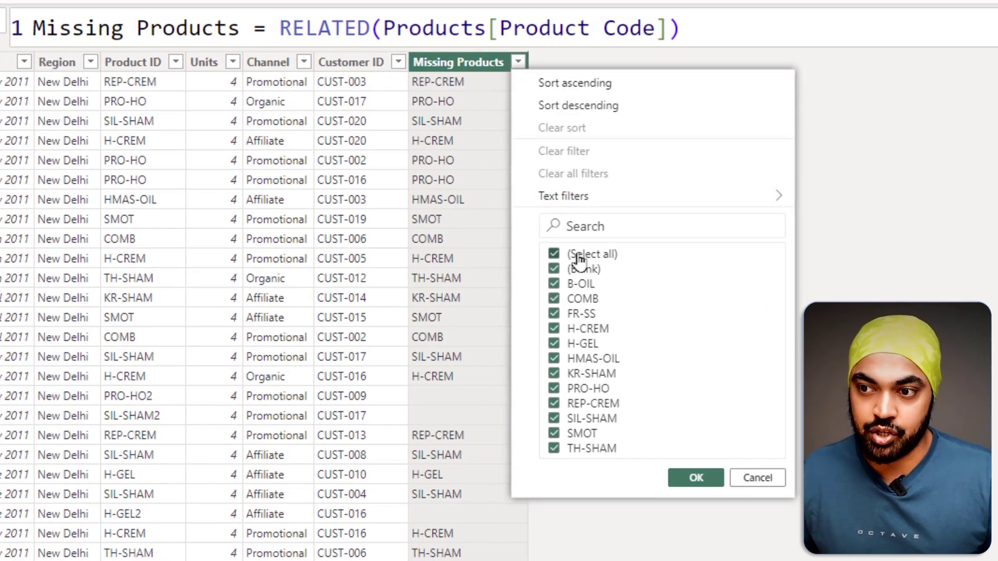
{"action": "left_click", "coordinate": [671, 258]}
{"action": "left_click", "coordinate": [696, 479]}
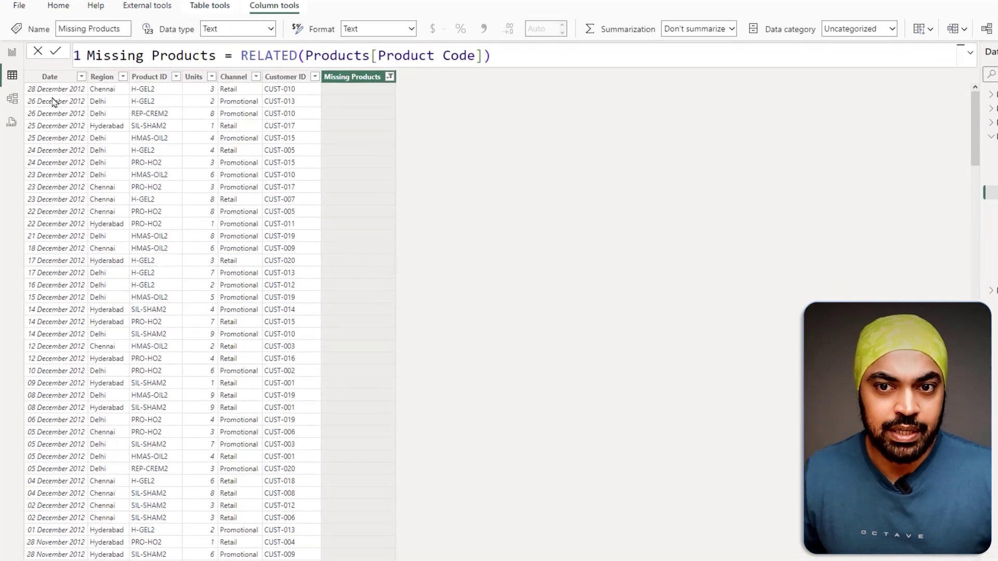
{"action": "left_click", "coordinate": [11, 112]}
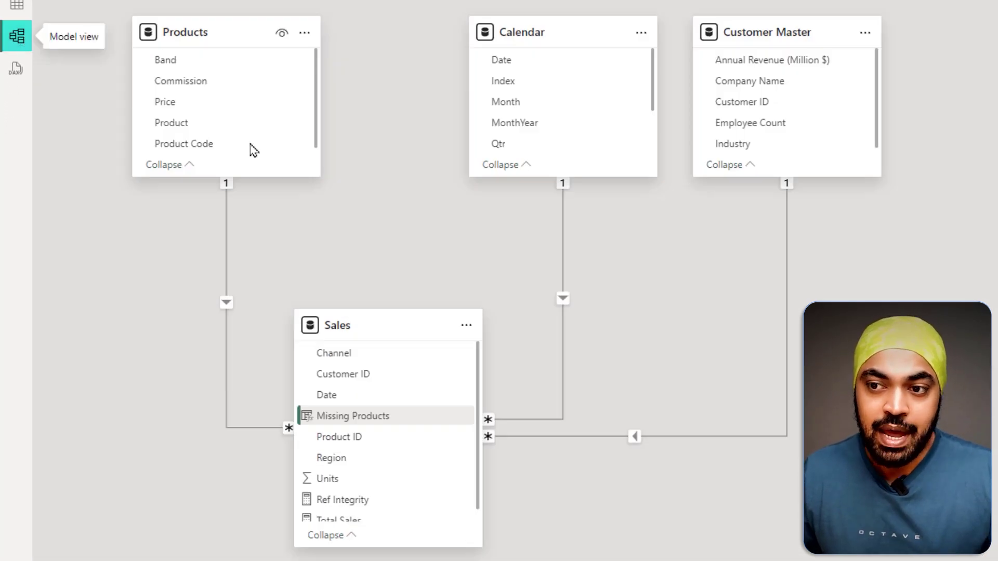
{"action": "left_click", "coordinate": [408, 208]}
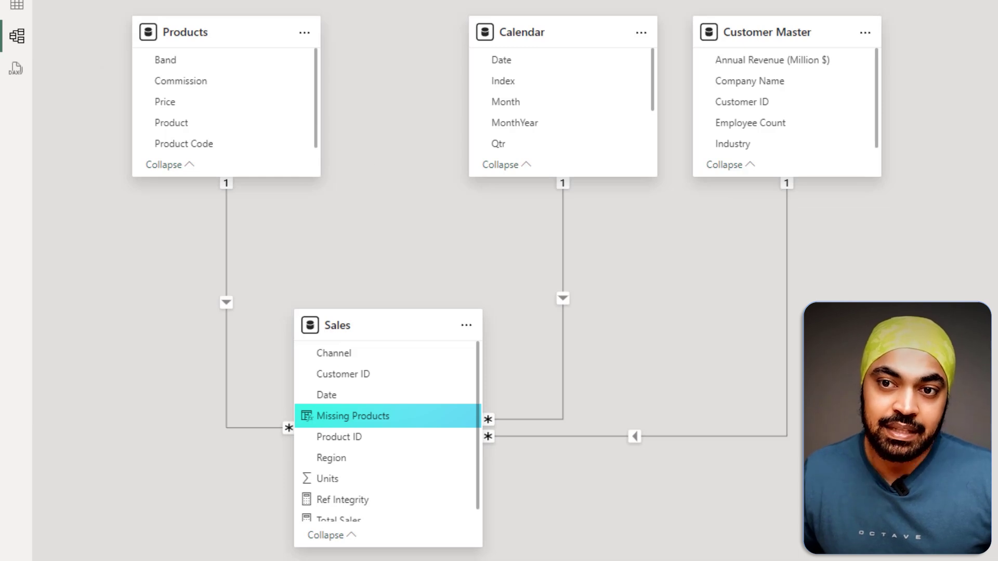
{"action": "left_click_drag", "start_coordinate": [373, 343], "coordinate": [416, 325]}
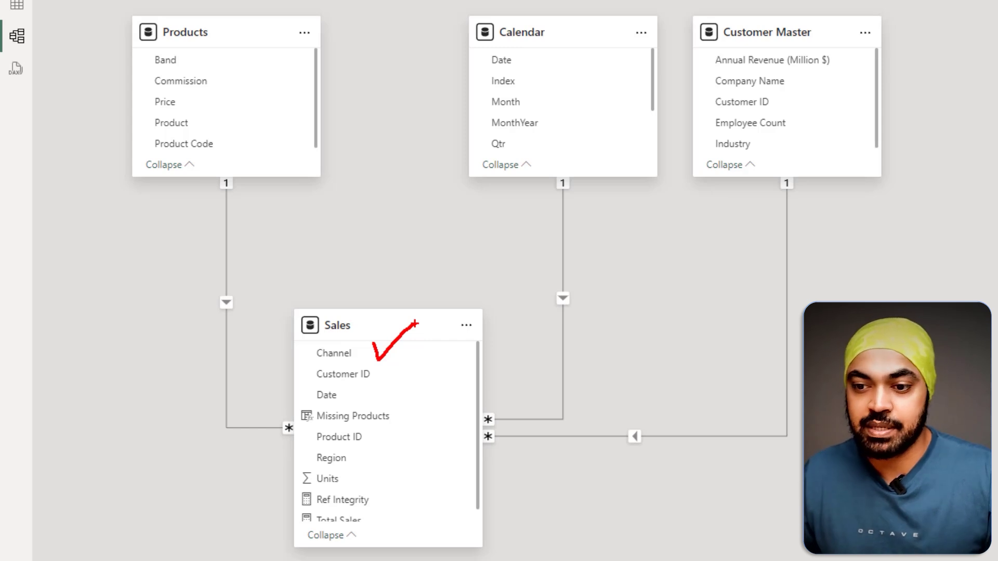
{"action": "mouse_move", "coordinate": [311, 365]}
{"action": "left_mouse_down"}
{"action": "mouse_move", "coordinate": [340, 388]}
{"action": "mouse_move", "coordinate": [337, 359]}
{"action": "left_mouse_up"}
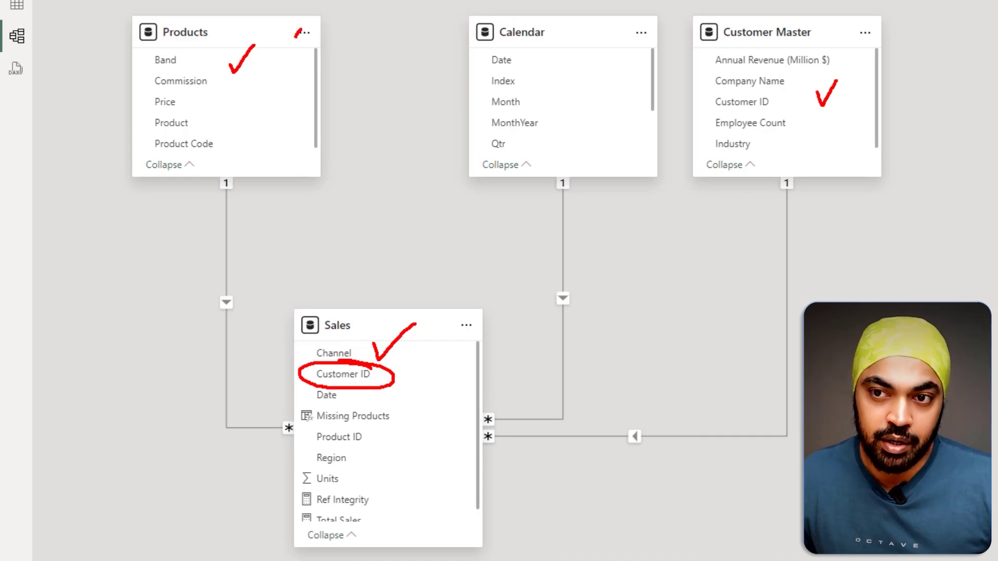
{"action": "left_click_drag", "start_coordinate": [784, 34], "coordinate": [800, 12]}
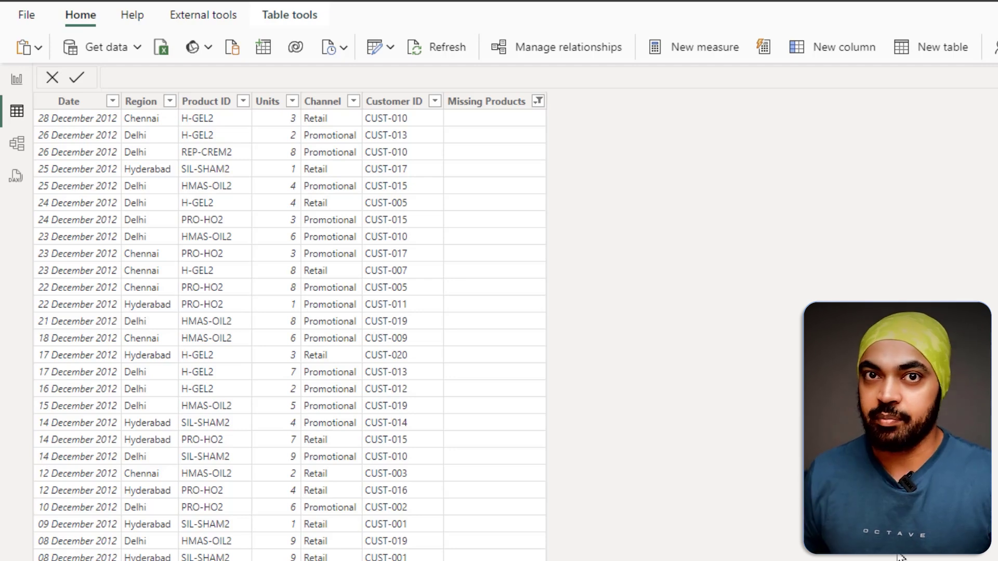
Start a new calculated table from Table tools, leaving the default 'Table =' formula
{"action": "left_click", "coordinate": [289, 15]}
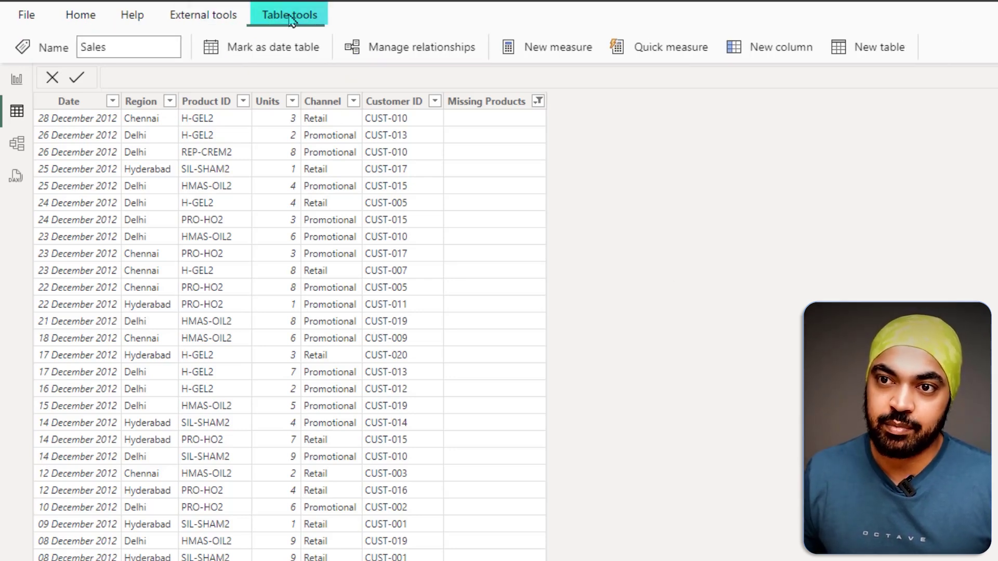
{"action": "left_click", "coordinate": [888, 56]}
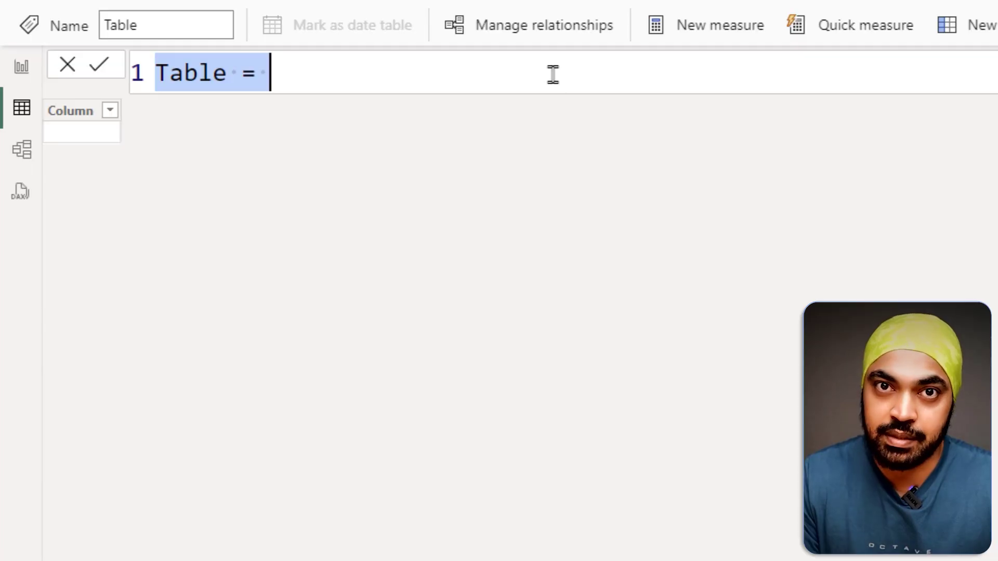
Begin the Table formula with an EXCEPT function call on a new line
{"action": "left_click", "coordinate": [553, 74]}
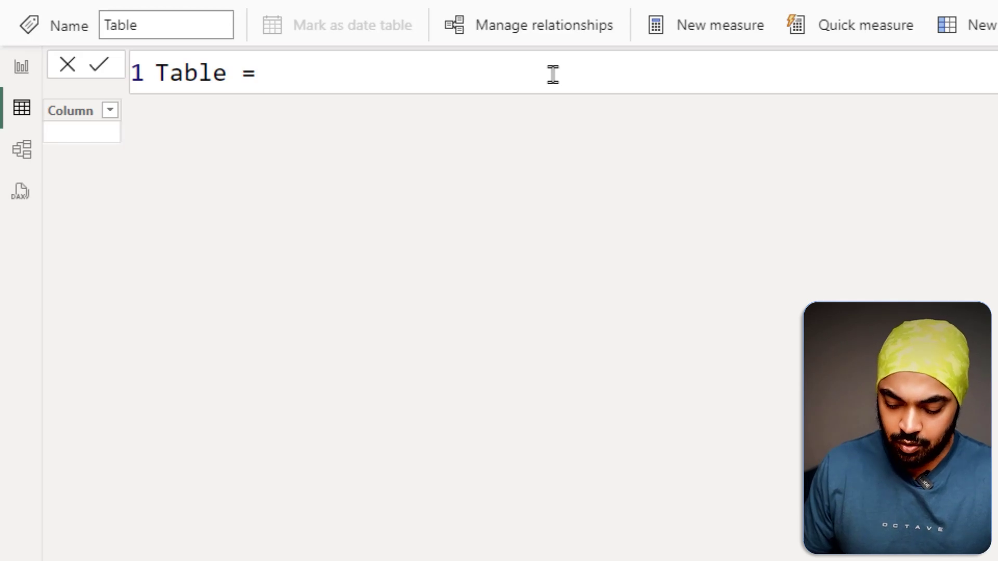
{"action": "key", "text": "shift+Return"}
{"action": "key", "text": "Escape"}
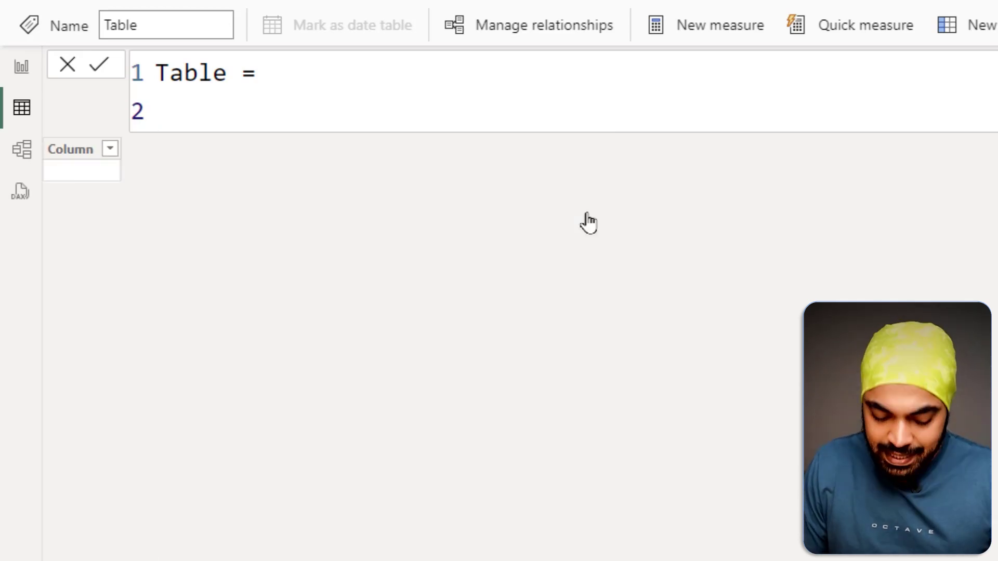
{"action": "type", "text": "ex"}
{"action": "key", "text": "Tab"}
{"action": "key", "text": "shift+Return"}
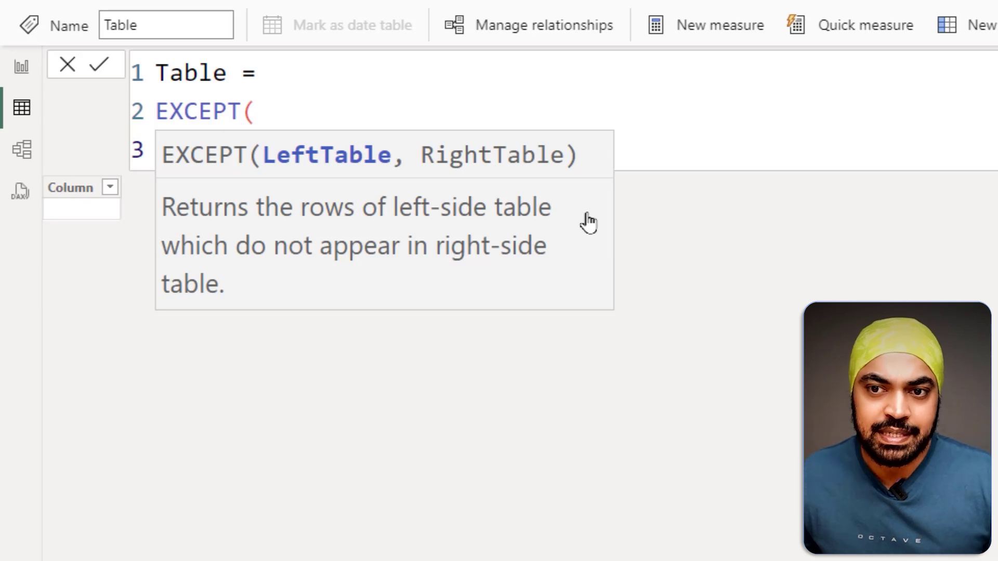
{"action": "key", "text": "ctrl+2"}
{"action": "left_click_drag", "start_coordinate": [182, 227], "coordinate": [221, 227]}
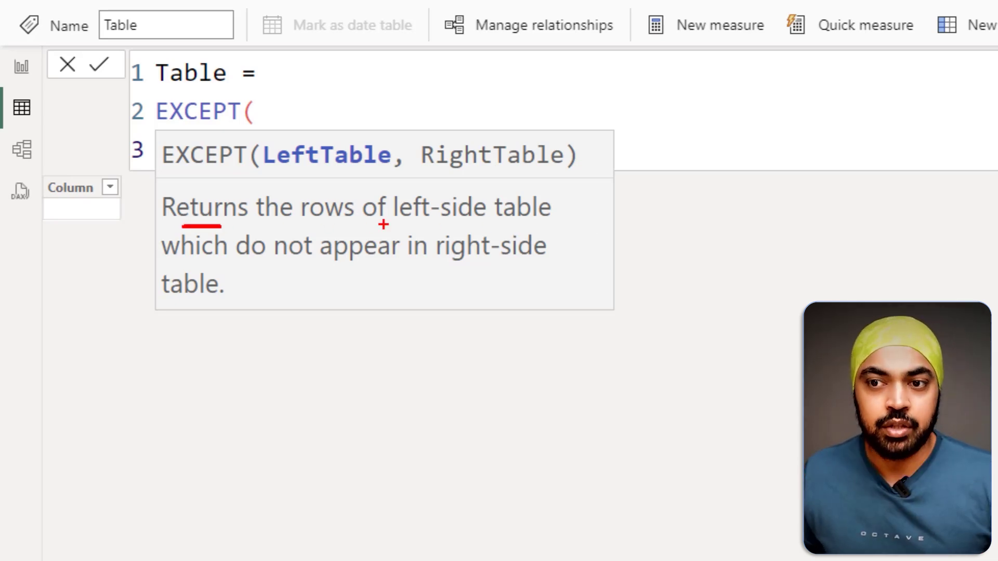
{"action": "left_click_drag", "start_coordinate": [386, 225], "coordinate": [455, 226]}
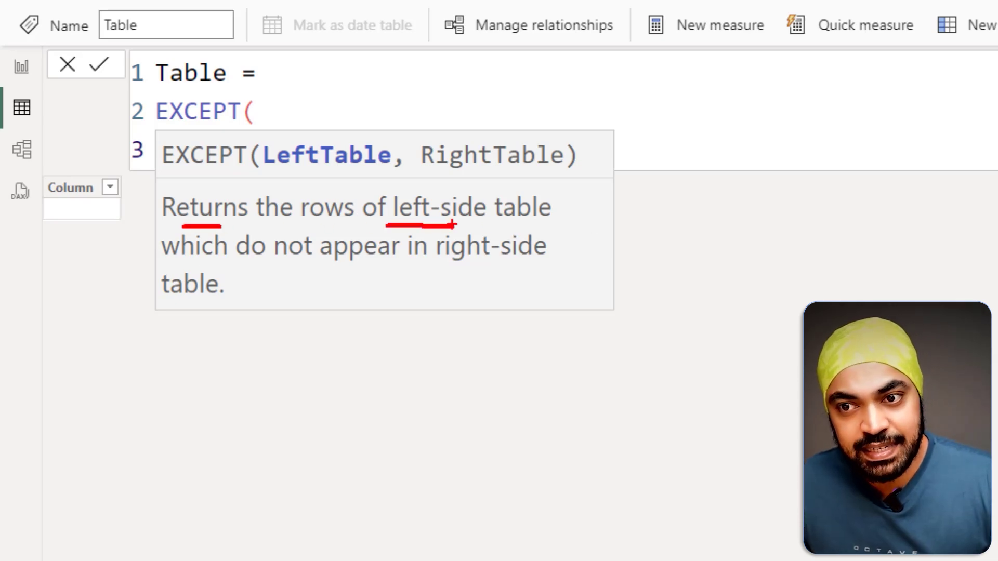
{"action": "left_click_drag", "start_coordinate": [315, 271], "coordinate": [367, 269]}
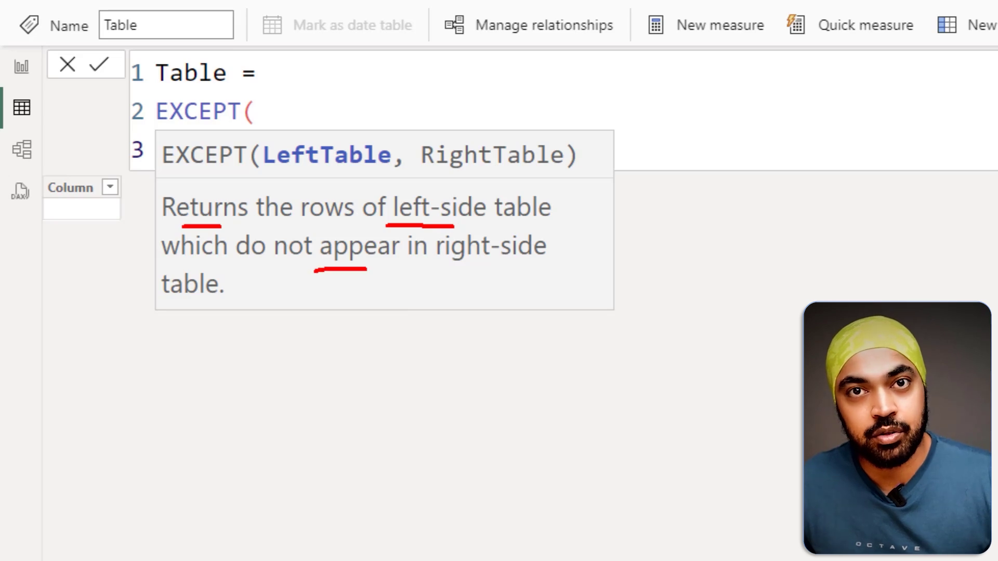
{"action": "key", "text": "Escape"}
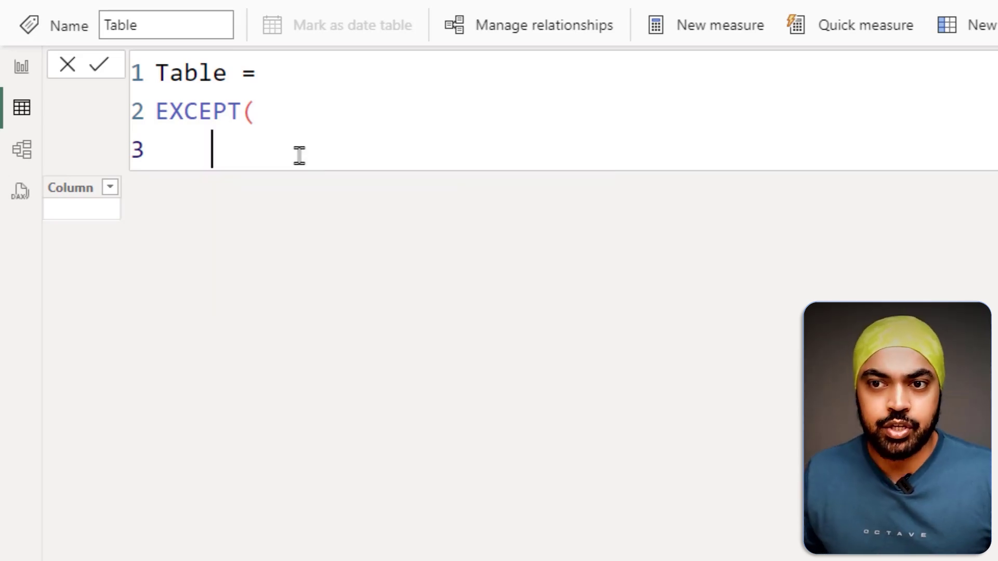
Add VALUES(Sales[Product ID]) as the first EXCEPT argument
{"action": "type", "text": "value"}
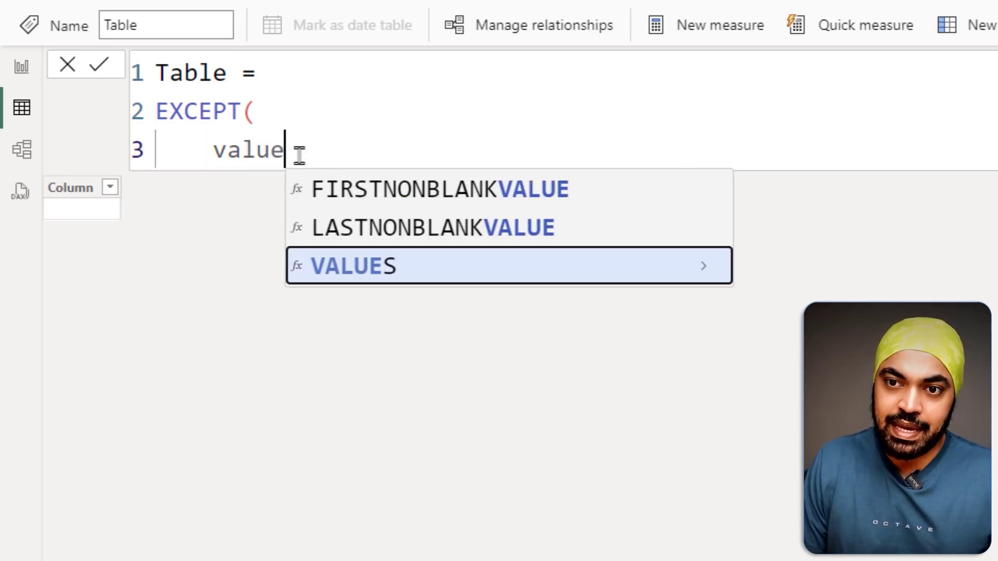
{"action": "key", "text": "Tab"}
{"action": "key", "text": "Escape"}
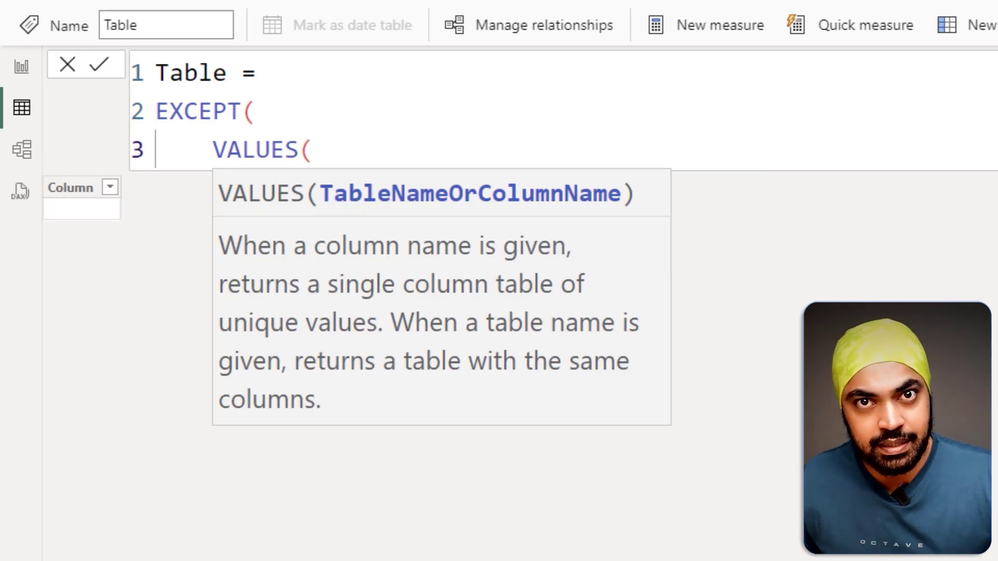
{"action": "type", "text": "sal"}
{"action": "key", "text": "Tab"}
{"action": "type", "text": "["}
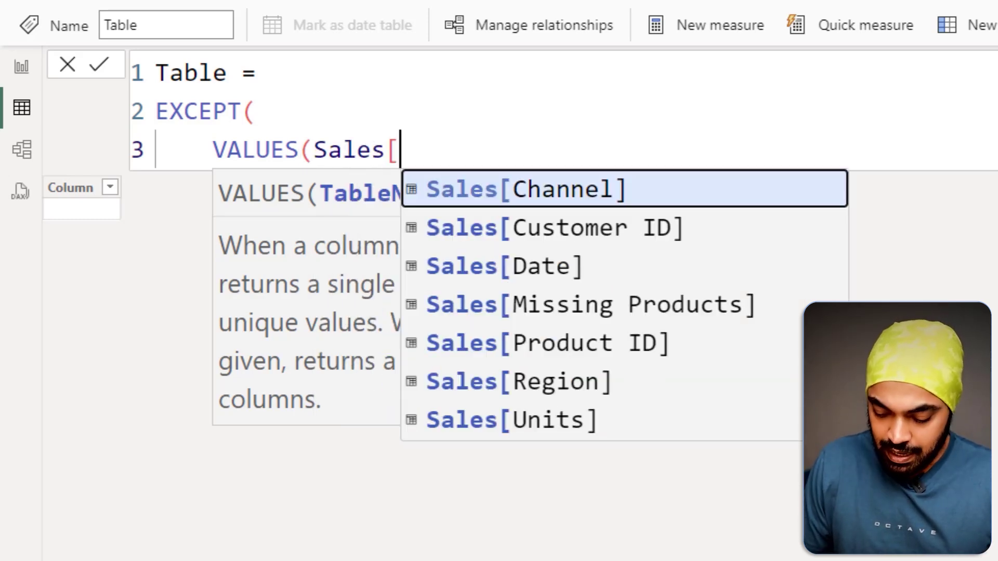
{"action": "type", "text": "pr"}
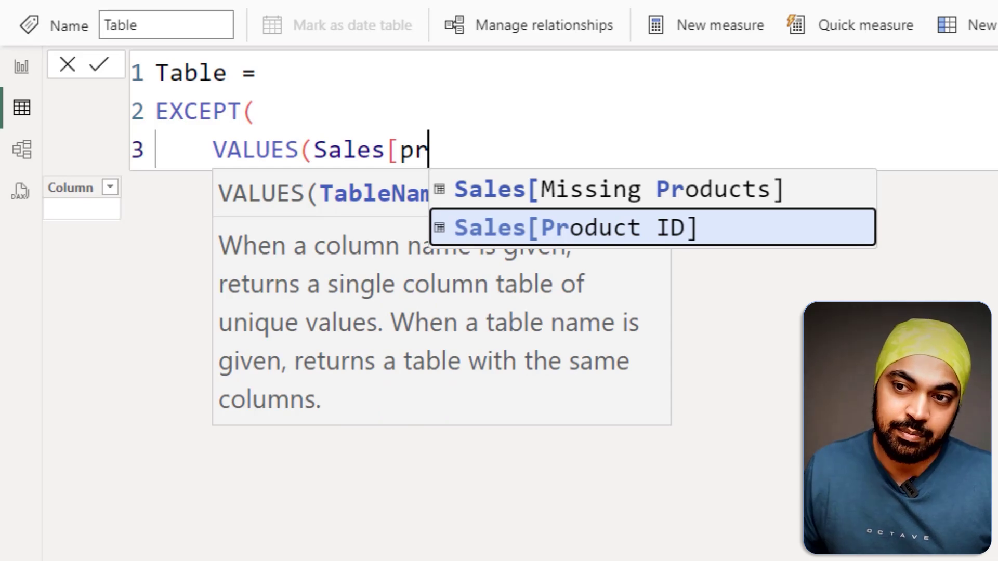
{"action": "key", "text": "Tab"}
{"action": "type", "text": ")"}
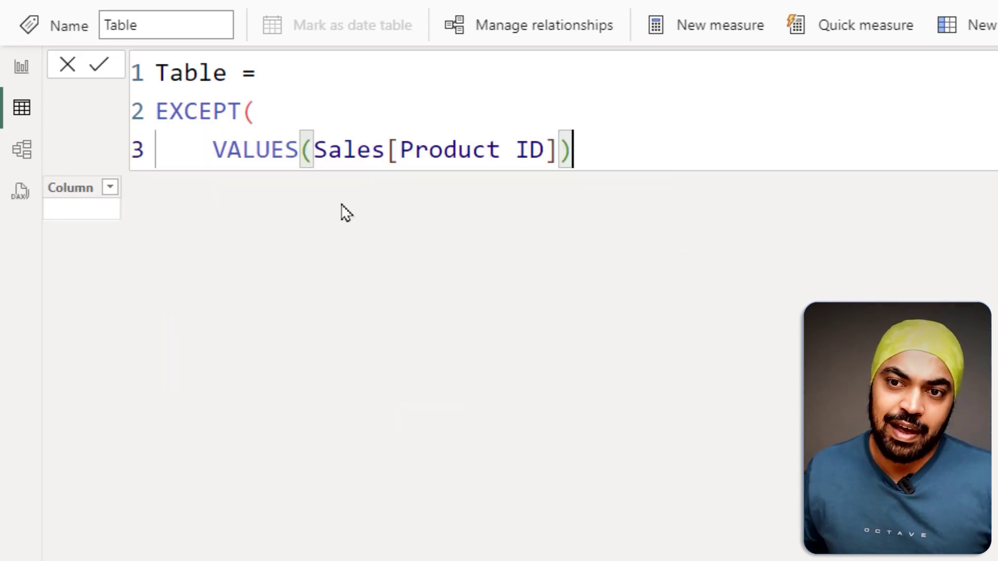
{"action": "double_click", "coordinate": [285, 151]}
{"action": "left_click", "coordinate": [286, 152]}
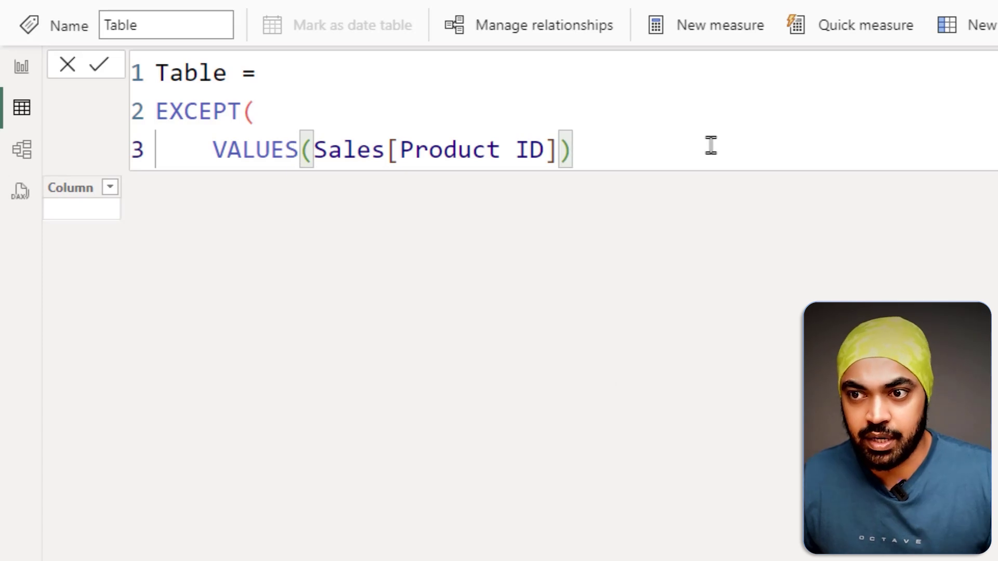
{"action": "type", "text": ","}
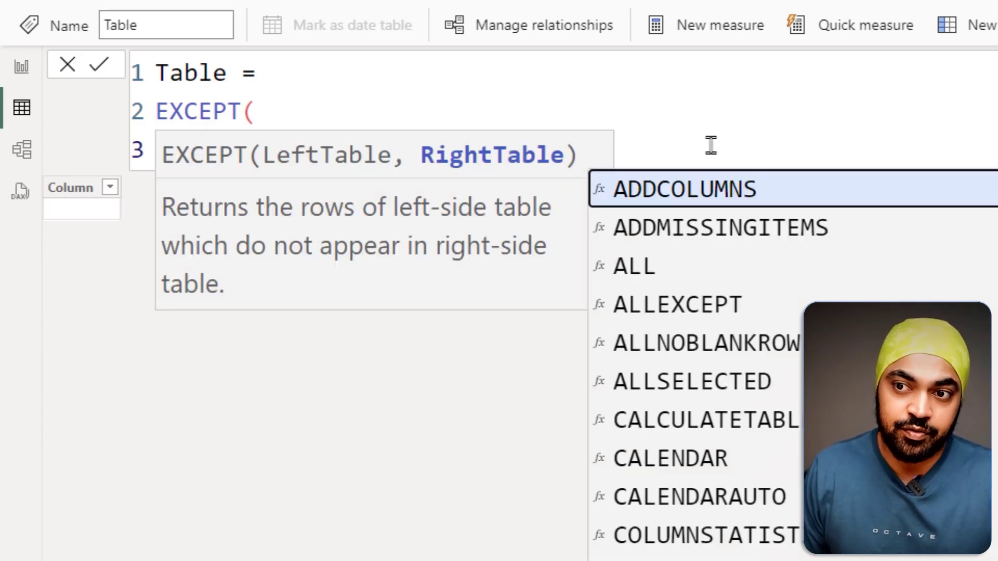
Add VALUES(Products[Product Code]) as the second argument and commit, listing six IDs including MISSING-Code
{"action": "key", "text": "shift+Return"}
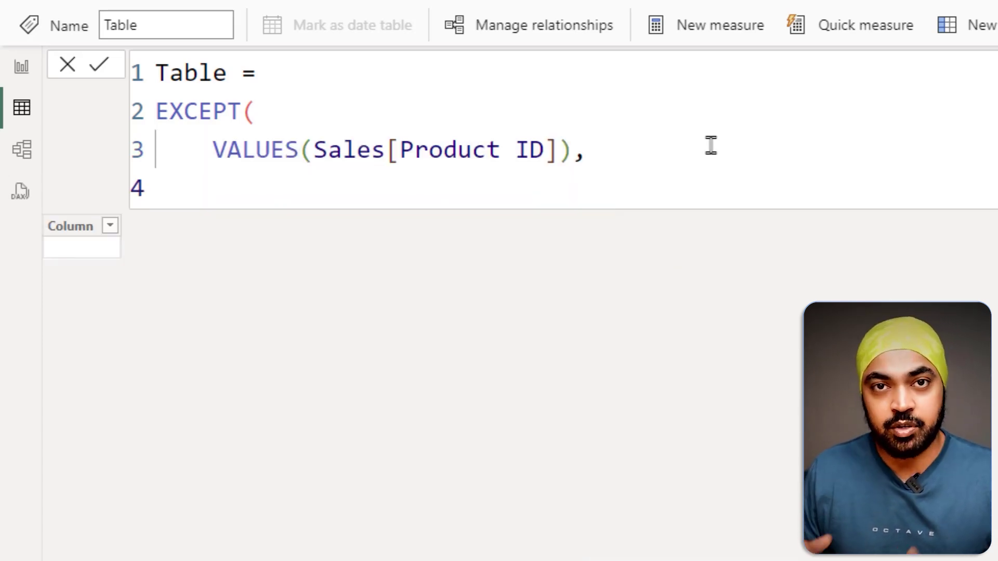
{"action": "type", "text": "value"}
{"action": "key", "text": "Tab"}
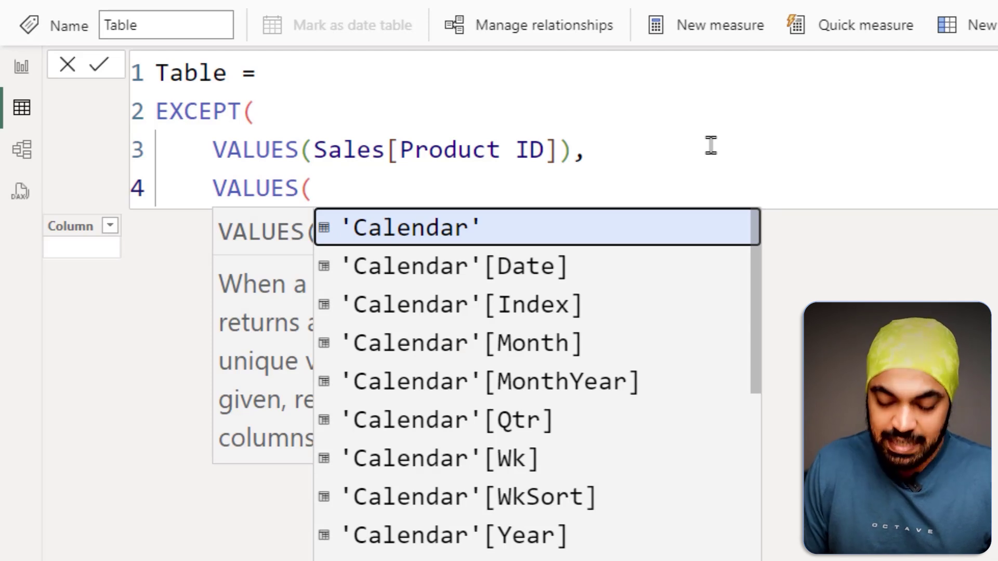
{"action": "type", "text": "pro"}
{"action": "key", "text": "Down"}
{"action": "key", "text": "Down"}
{"action": "key", "text": "Down"}
{"action": "key", "text": "Down"}
{"action": "key", "text": "Down"}
{"action": "key", "text": "Down"}
{"action": "key", "text": "Down"}
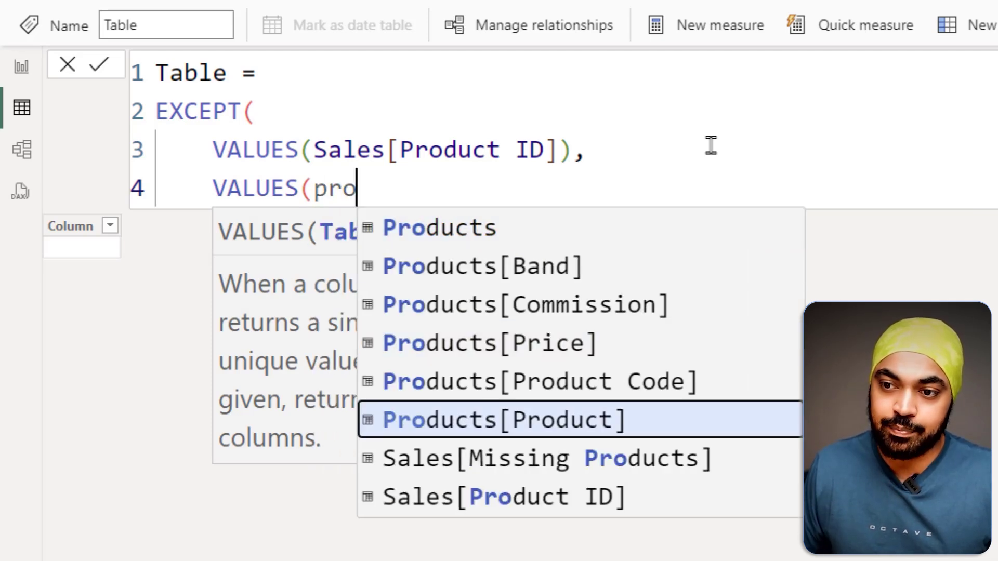
{"action": "key", "text": "Up"}
{"action": "key", "text": "Up"}
{"action": "key", "text": "Up"}
{"action": "key", "text": "Up"}
{"action": "key", "text": "Down"}
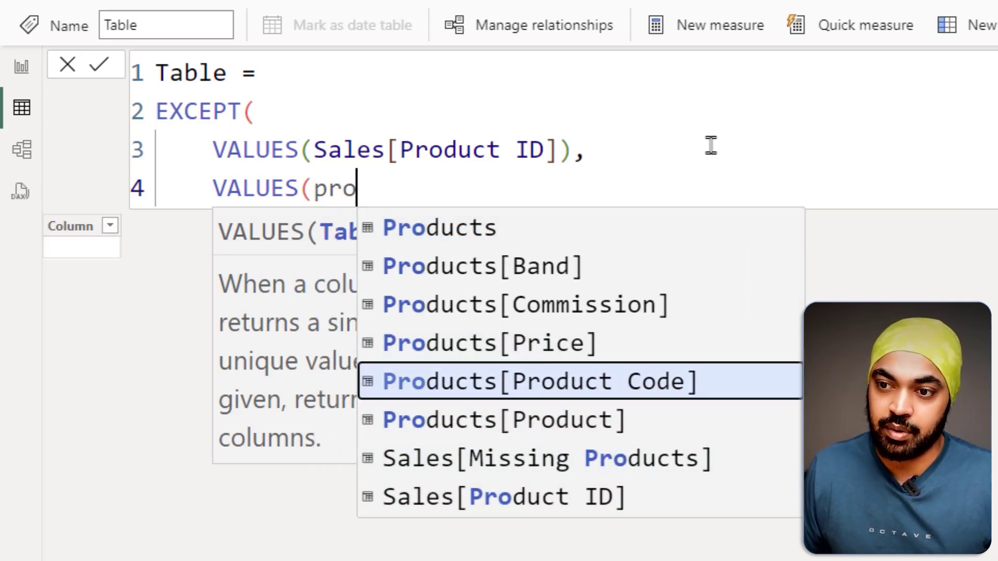
{"action": "key", "text": "Tab"}
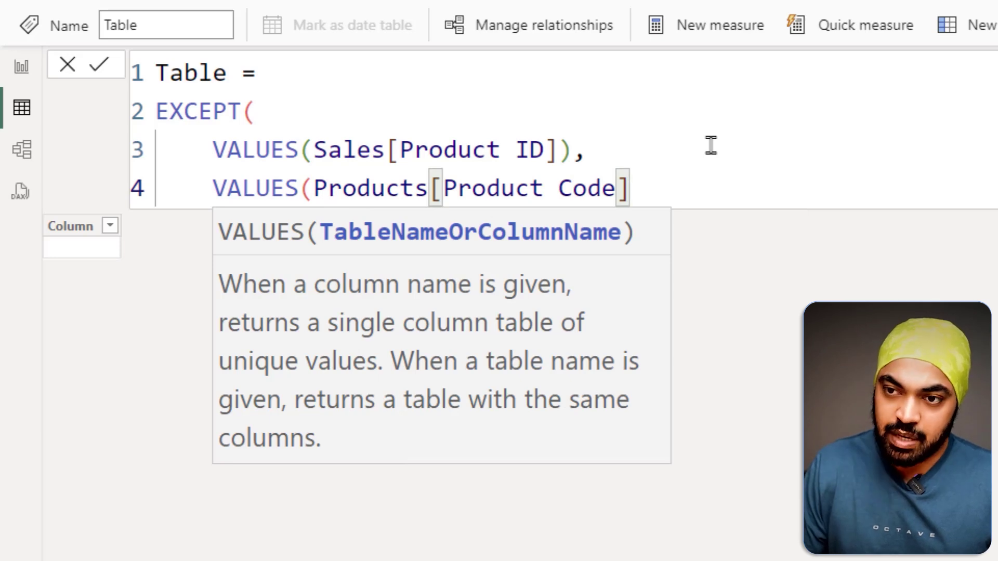
{"action": "type", "text": ")"}
{"action": "key", "text": "Return"}
{"action": "type", "text": ")"}
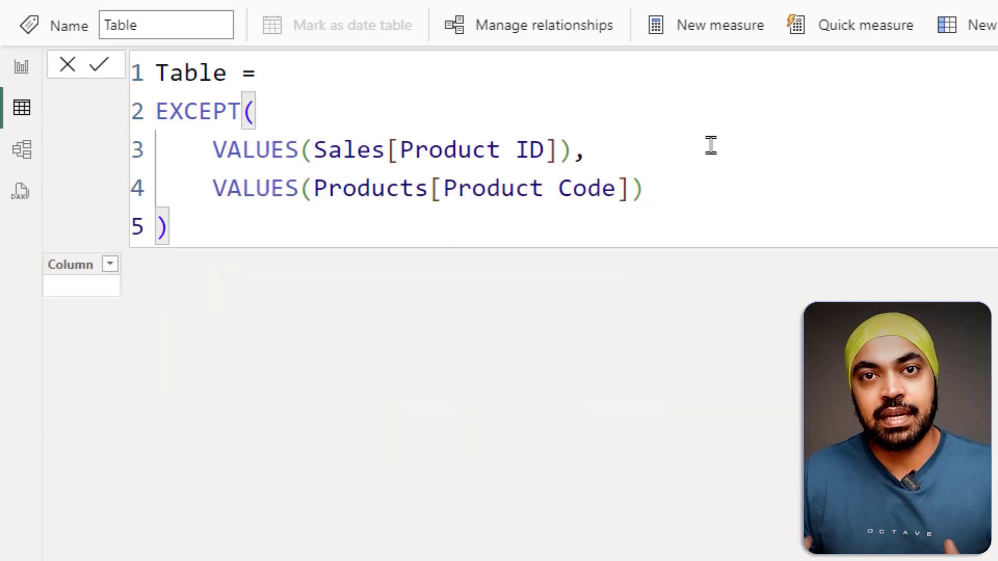
{"action": "key", "text": "Return"}
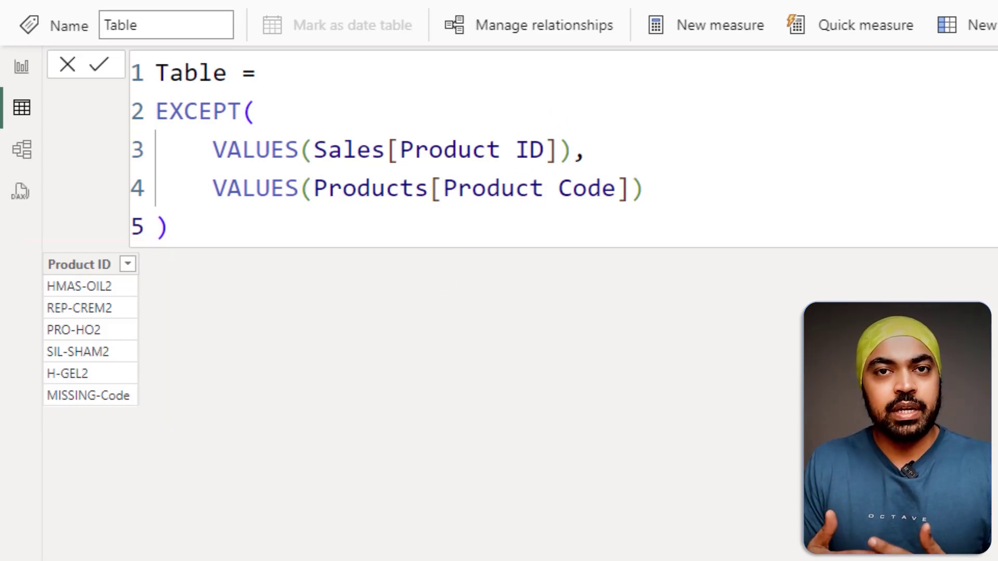
Wrap the EXCEPT expression in ADDCOLUMNS, indenting its VALUES arguments
{"action": "left_click", "coordinate": [301, 63]}
{"action": "key", "text": "Right"}
{"action": "type", "text": "add"}
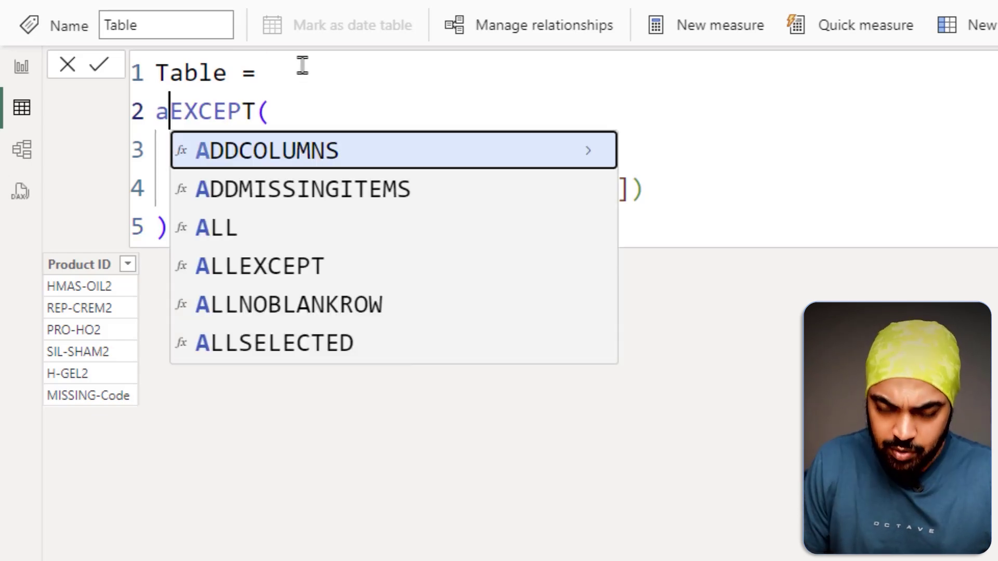
{"action": "key", "text": "Tab"}
{"action": "key", "text": "shift+Return"}
{"action": "key", "text": "Escape"}
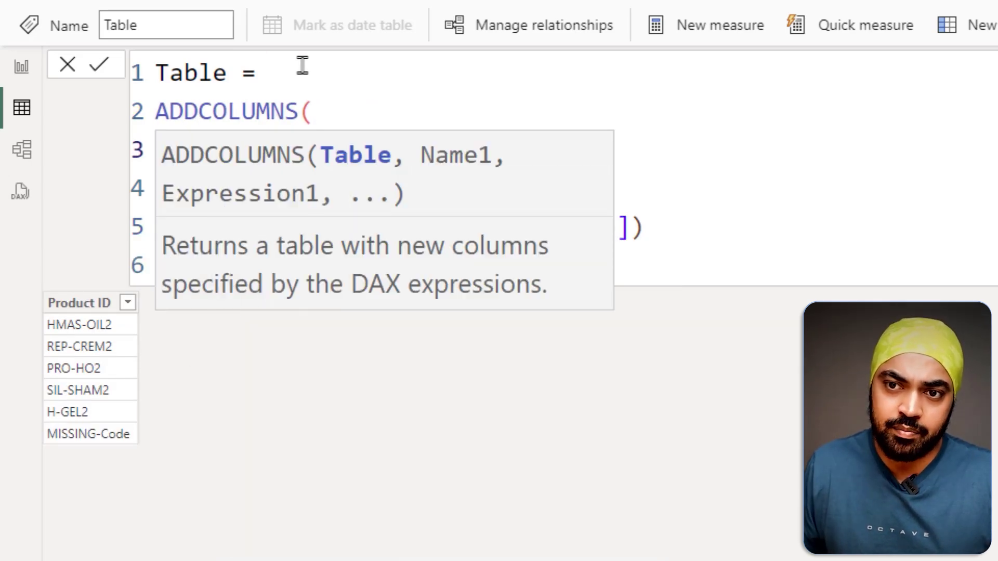
{"action": "left_click", "coordinate": [855, 198]}
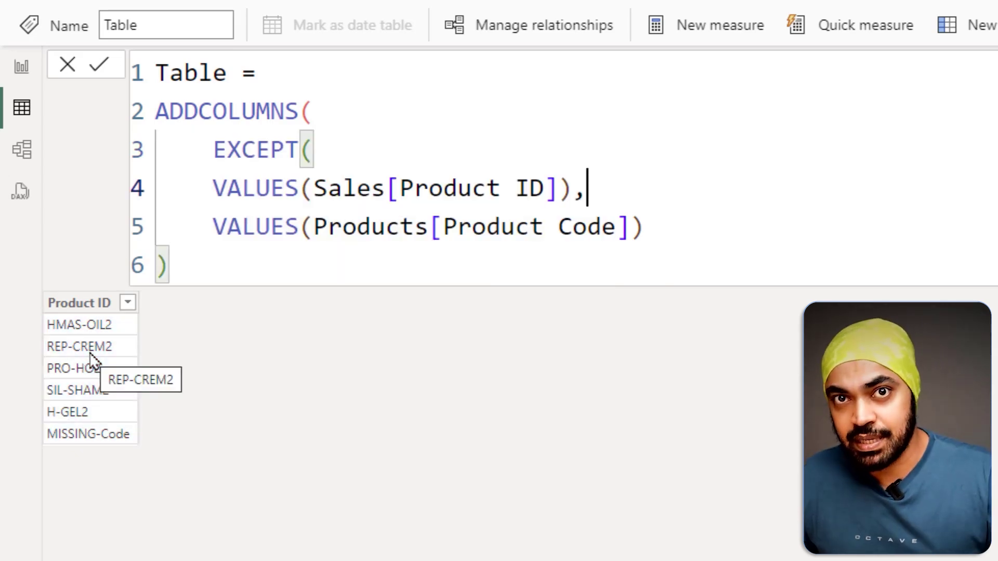
{"action": "left_click", "coordinate": [205, 192]}
{"action": "left_click_drag", "start_coordinate": [205, 192], "coordinate": [205, 289]}
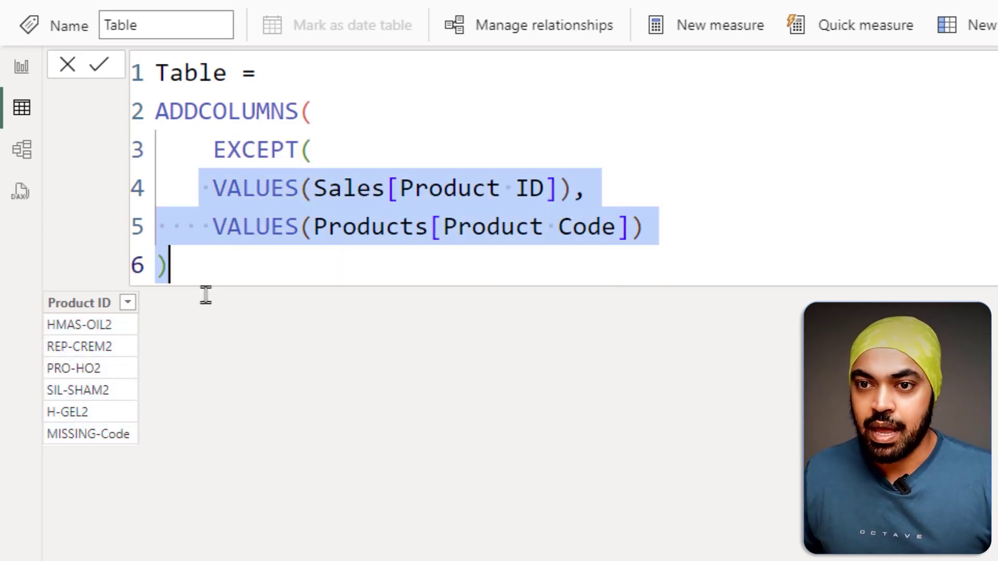
{"action": "key", "text": "Tab"}
{"action": "key", "text": "Right"}
Add the column "Table", "Products" to ADDCOLUMNS and commit the formula
{"action": "type", "text": ","}
{"action": "key", "text": "Return"}
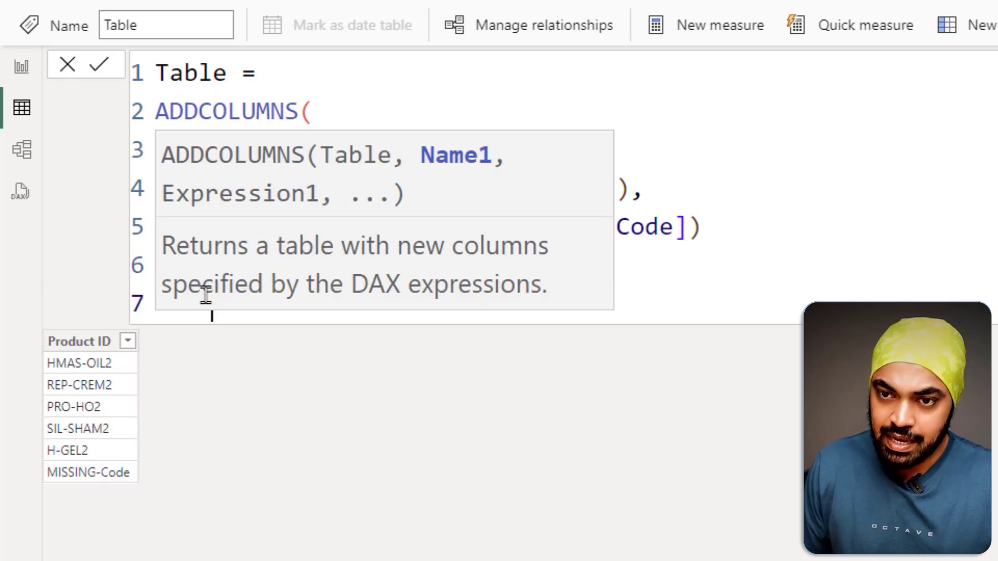
{"action": "type", "text": "\""}
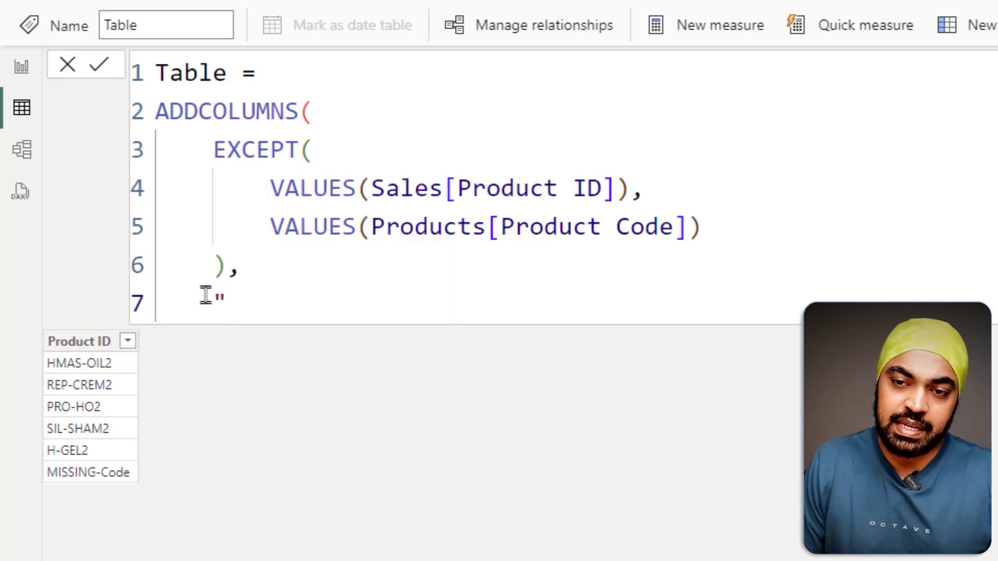
{"action": "type", "text": "Table\", "}
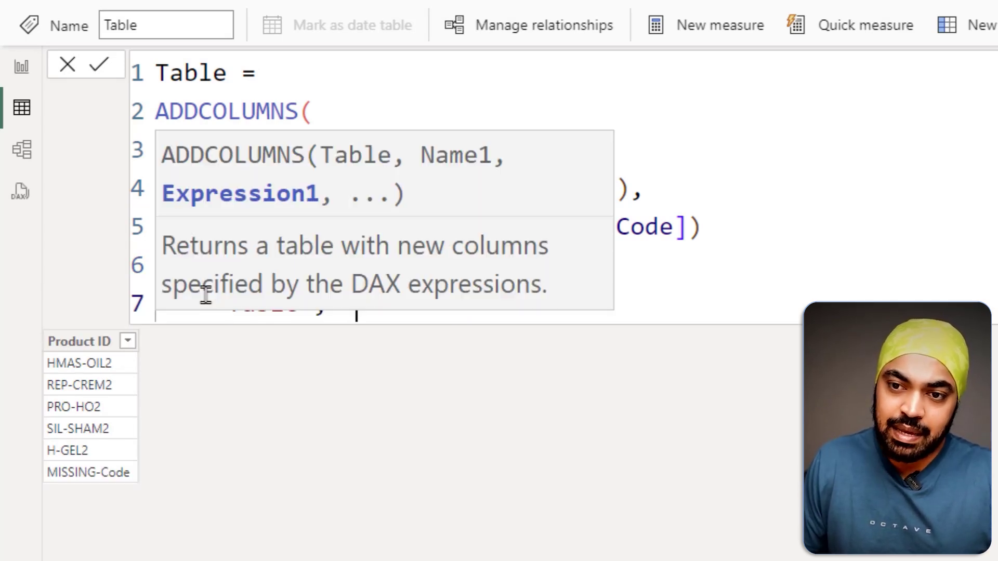
{"action": "type", "text": "\"pro"}
{"action": "key", "text": "BackSpace"}
{"action": "key", "text": "BackSpace"}
{"action": "key", "text": "BackSpace"}
{"action": "type", "text": "Products\""}
{"action": "key", "text": "Return"}
{"action": "type", "text": ")"}
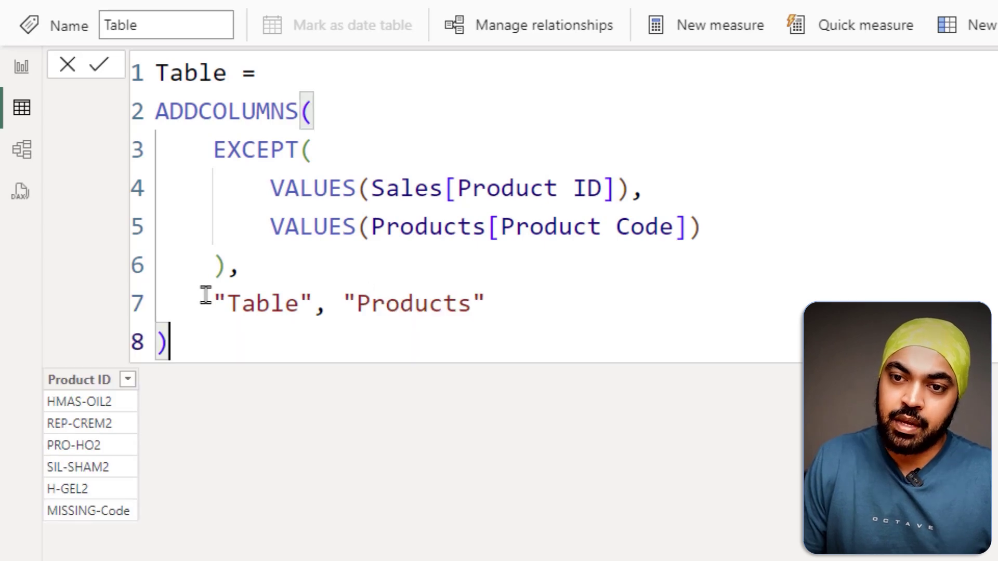
{"action": "key", "text": "Return"}
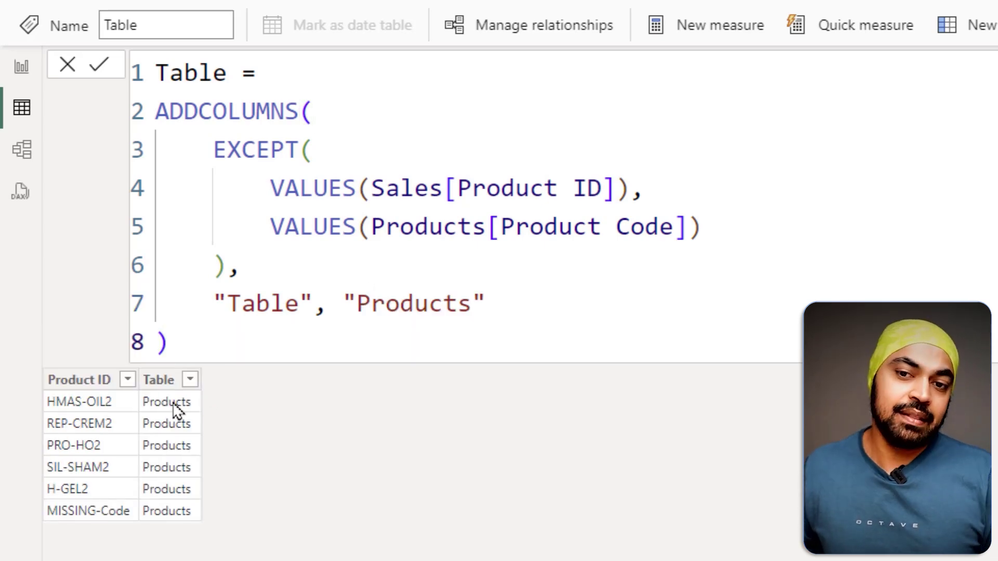
Store the ADDCOLUMNS block in a variable named ProdTable
{"action": "left_click", "coordinate": [414, 66]}
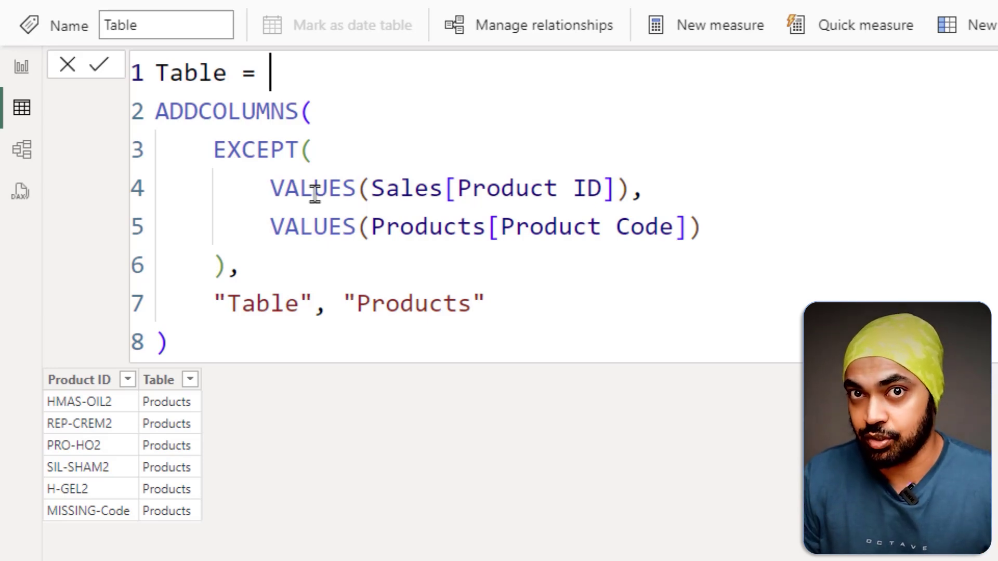
{"action": "key", "text": "Right"}
{"action": "type", "text": "VAR Pro"}
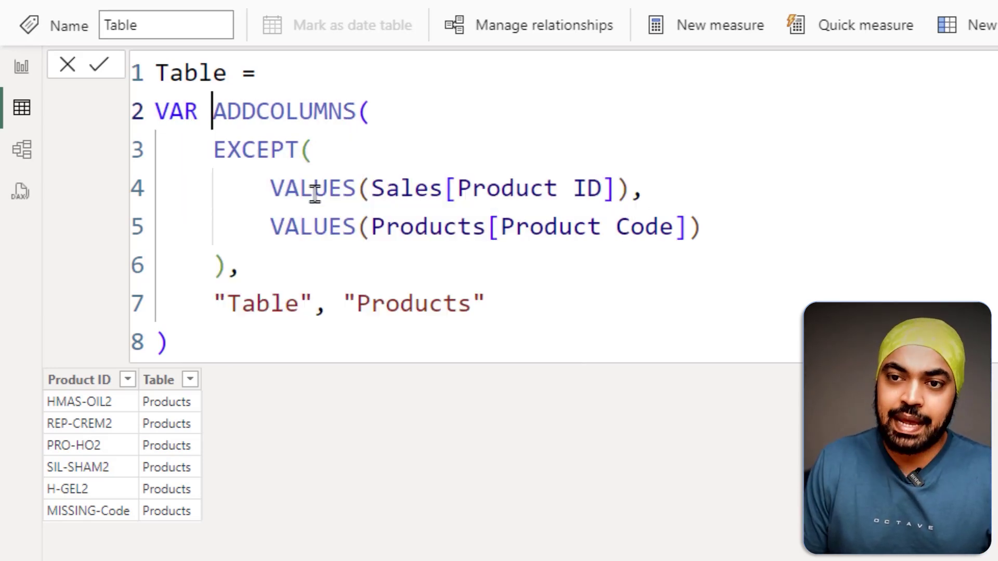
{"action": "type", "text": "du"}
{"action": "key", "text": "BackSpace"}
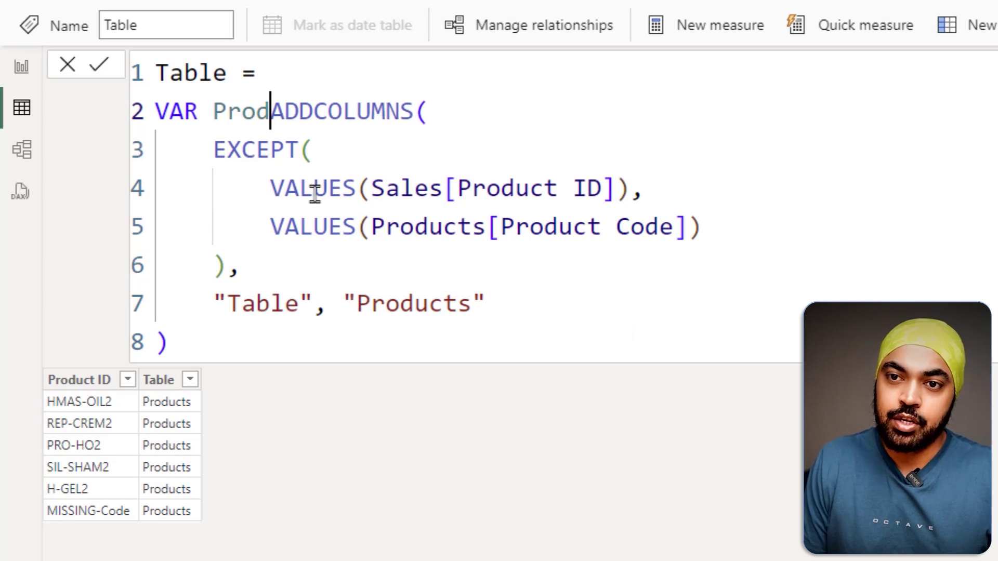
{"action": "type", "text": "Table ="}
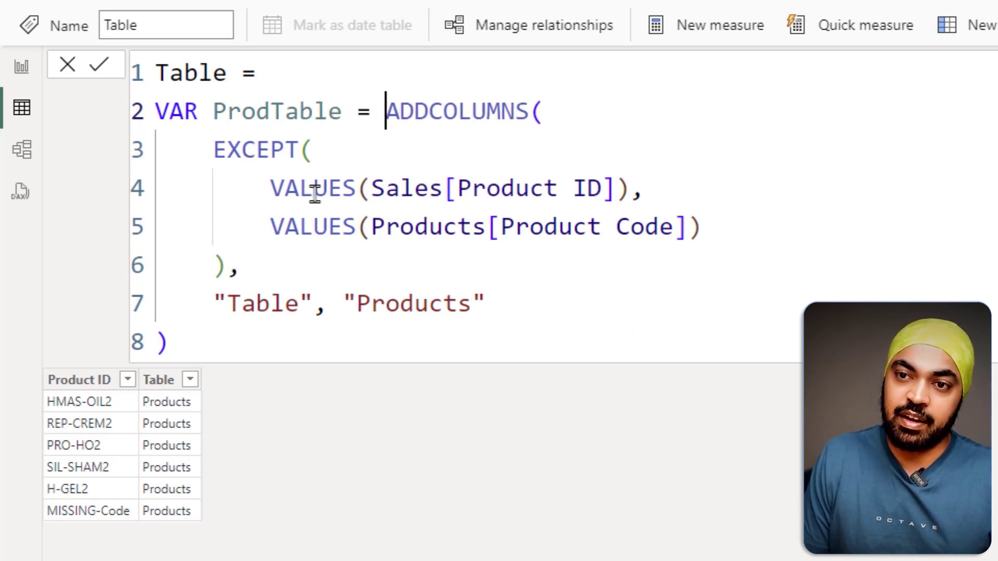
{"action": "key", "text": "shift+Return"}
Duplicate the ProdTable block below and rename the copy CustTable
{"action": "key", "text": "shift+Down"}
{"action": "key", "text": "shift+Down"}
{"action": "key", "text": "shift+Down"}
{"action": "key", "text": "shift+Down"}
{"action": "key", "text": "shift+Down"}
{"action": "key", "text": "shift+Down"}
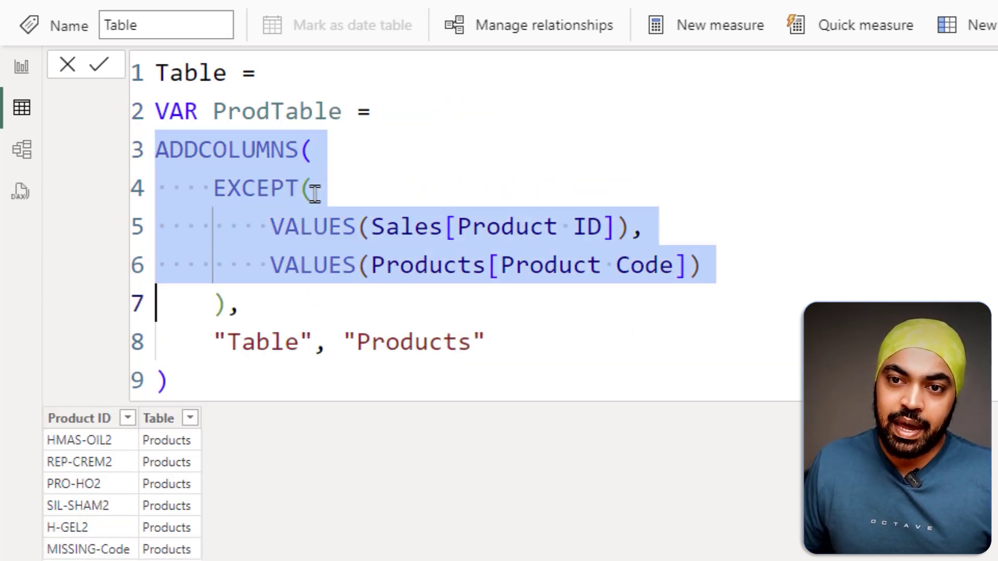
{"action": "key", "text": "shift+End"}
{"action": "key", "text": "Home"}
{"action": "key", "text": "Up"}
{"action": "key", "text": "Up"}
{"action": "key", "text": "Up"}
{"action": "key", "text": "Up"}
{"action": "key", "text": "Up"}
{"action": "key", "text": "Up"}
{"action": "key", "text": "Up"}
{"action": "key", "text": "shift+Down"}
{"action": "key", "text": "shift+Down"}
{"action": "key", "text": "shift+Down"}
{"action": "key", "text": "shift+Down"}
{"action": "key", "text": "shift+Down"}
{"action": "key", "text": "shift+Down"}
{"action": "key", "text": "shift+Down"}
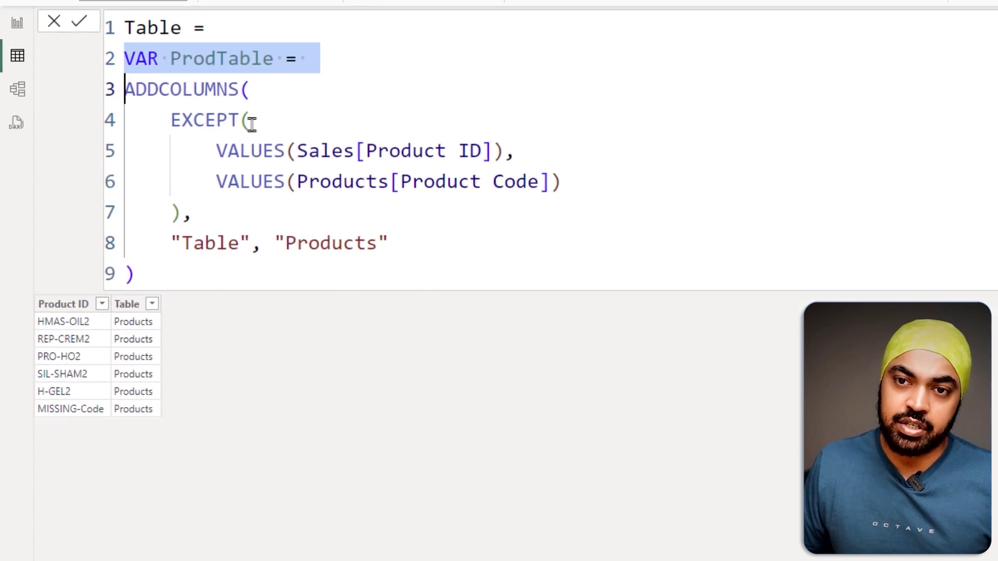
{"action": "key", "text": "shift+End"}
{"action": "key", "text": "shift+alt+Down"}
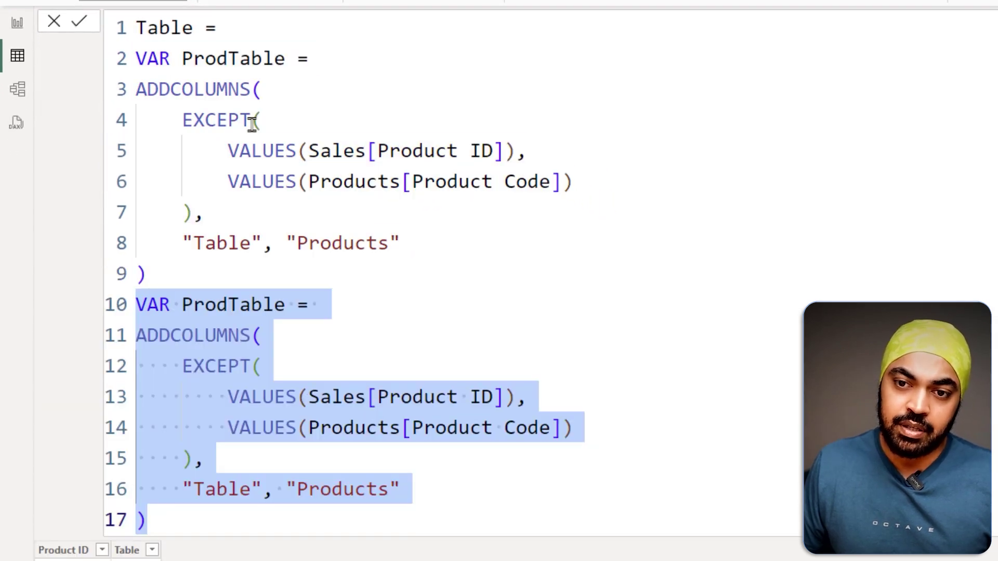
{"action": "key", "text": "Up"}
{"action": "key", "text": "Up"}
{"action": "key", "text": "Up"}
{"action": "key", "text": "Up"}
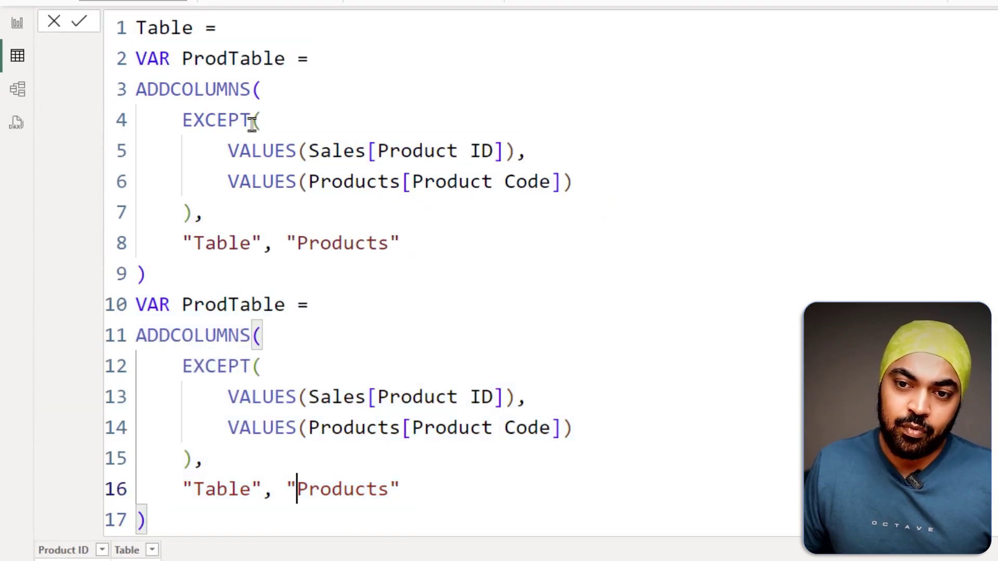
{"action": "key", "text": "ctrl+minus"}
{"action": "key", "text": "ctrl+minus"}
{"action": "key", "text": "Up"}
{"action": "key", "text": "Up"}
{"action": "key", "text": "Up"}
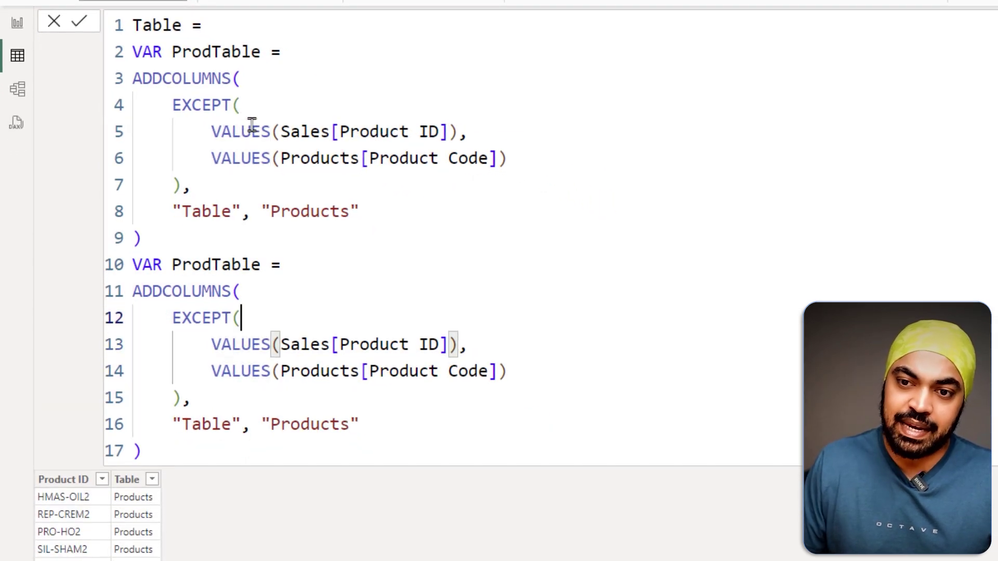
{"action": "key", "text": "ctrl+shift+Left"}
{"action": "type", "text": "CustTable"}
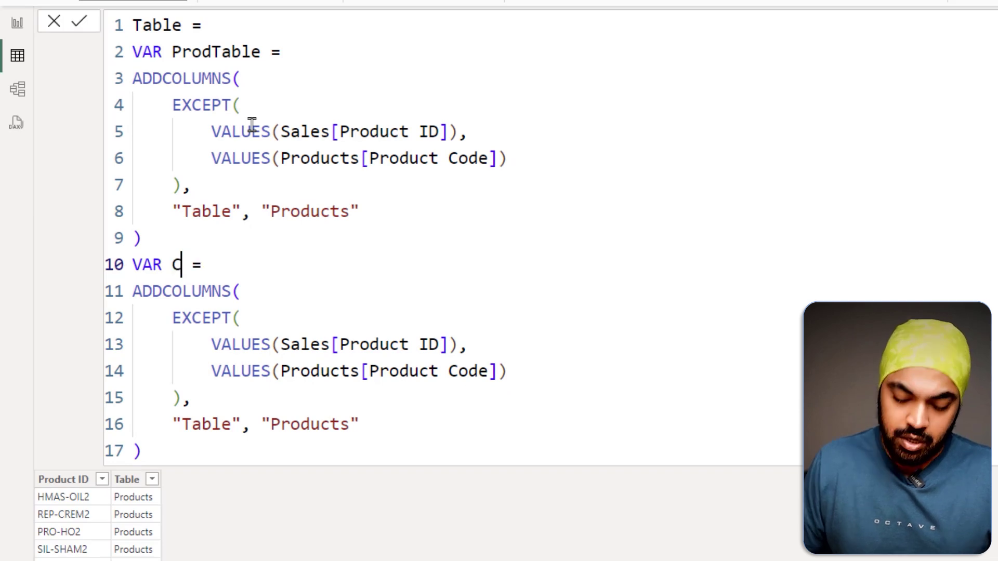
{"action": "key", "text": "Down"}
{"action": "key", "text": "Down"}
{"action": "key", "text": "Down"}
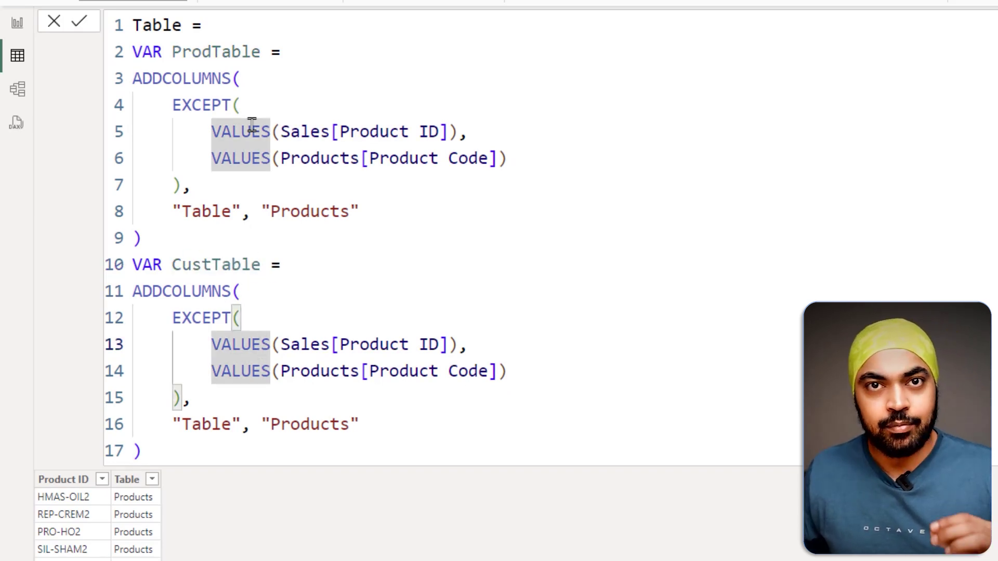
Swap the copy's references to Sales[Customer ID] and 'Customer Master'[Customer ID]
{"action": "left_click_drag", "start_coordinate": [341, 344], "coordinate": [439, 344]}
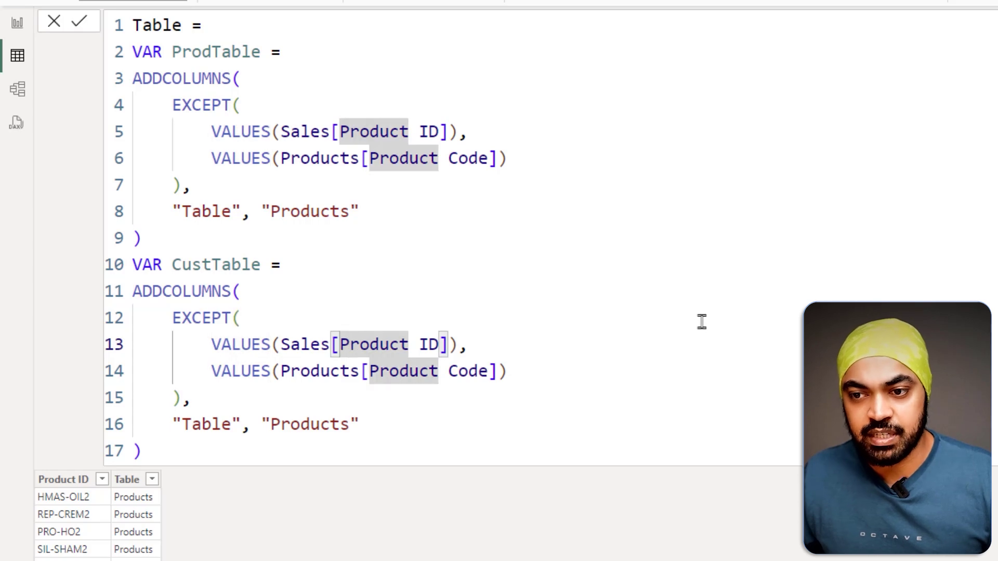
{"action": "type", "text": "cu"}
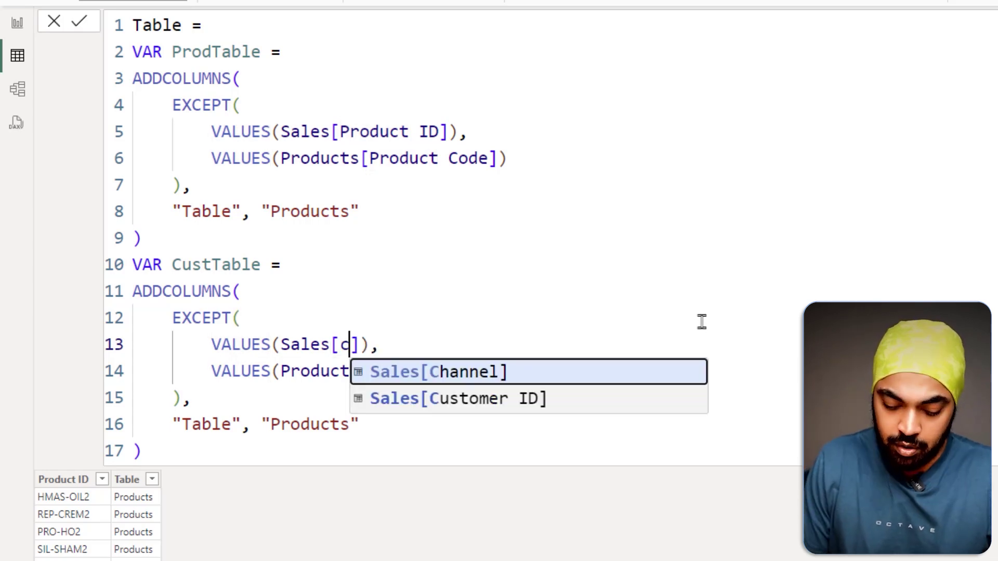
{"action": "key", "text": "Tab"}
{"action": "key", "text": "Down"}
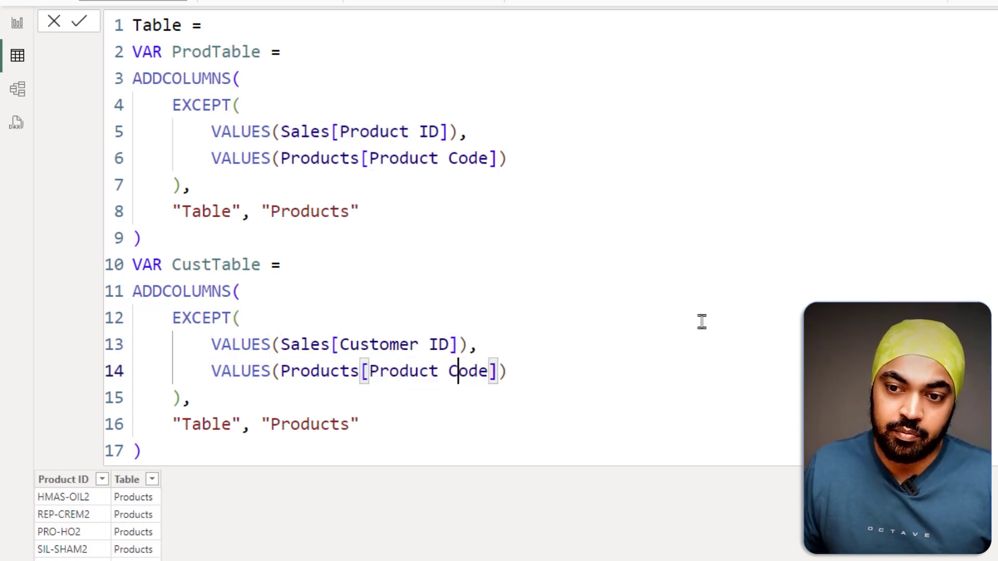
{"action": "key", "text": "Left"}
{"action": "key", "text": "ctrl+Right"}
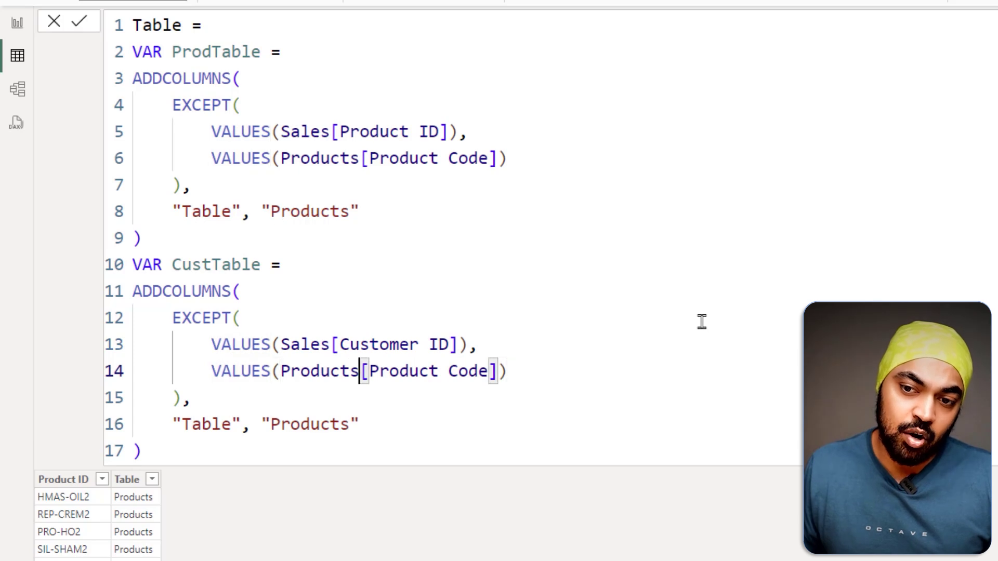
{"action": "key", "text": "ctrl+Left"}
{"action": "key", "text": "ctrl+shift+Right"}
{"action": "key", "text": "ctrl+shift+Right"}
{"action": "key", "text": "ctrl+shift+Right"}
{"action": "key", "text": "ctrl+shift+Right"}
{"action": "key", "text": "ctrl+shift+Right"}
{"action": "type", "text": "cu"}
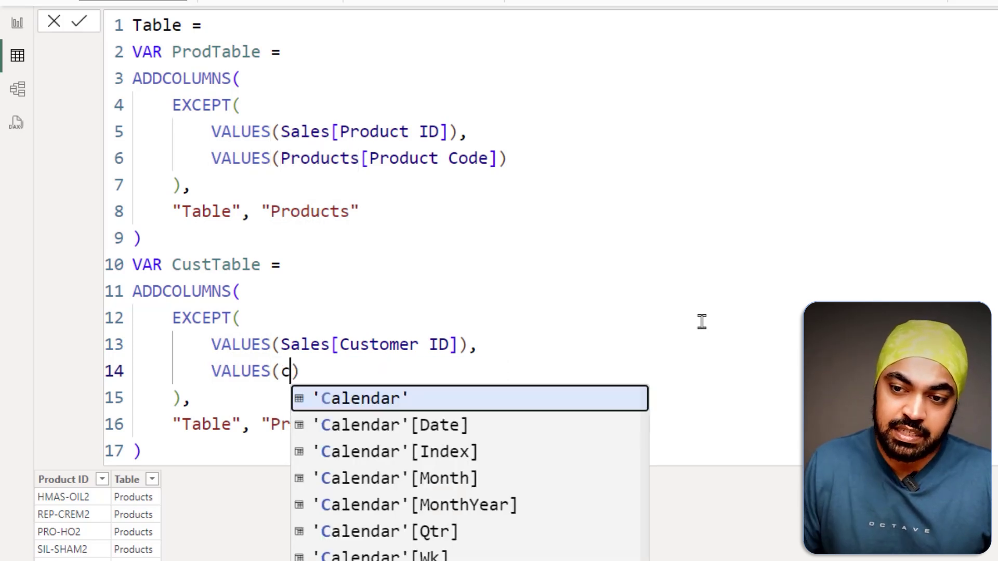
{"action": "key", "text": "Down"}
{"action": "key", "text": "Down"}
{"action": "key", "text": "Down"}
{"action": "key", "text": "Tab"}
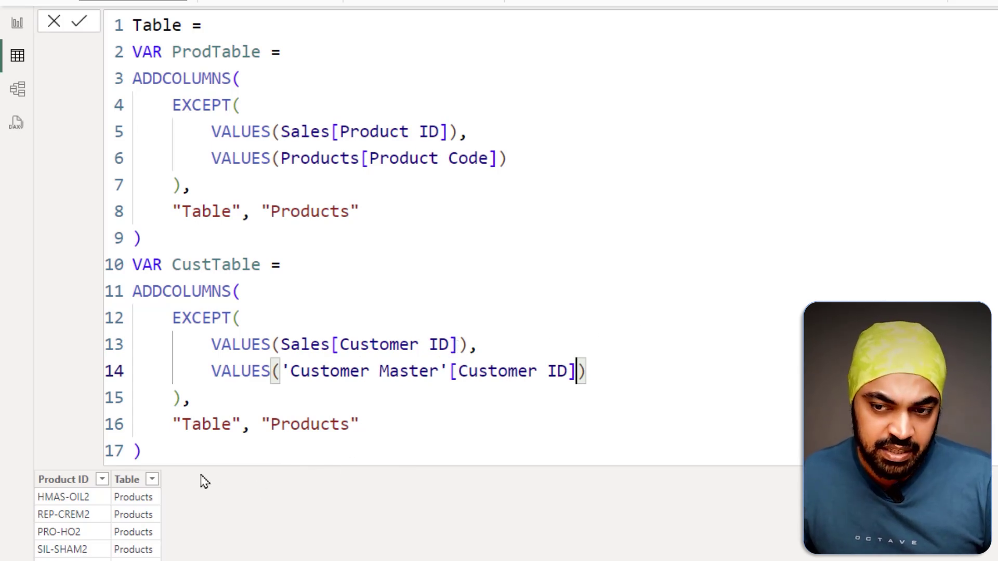
Relabel the copy "Customers" and commit, which flags a syntax error
{"action": "double_click", "coordinate": [299, 425]}
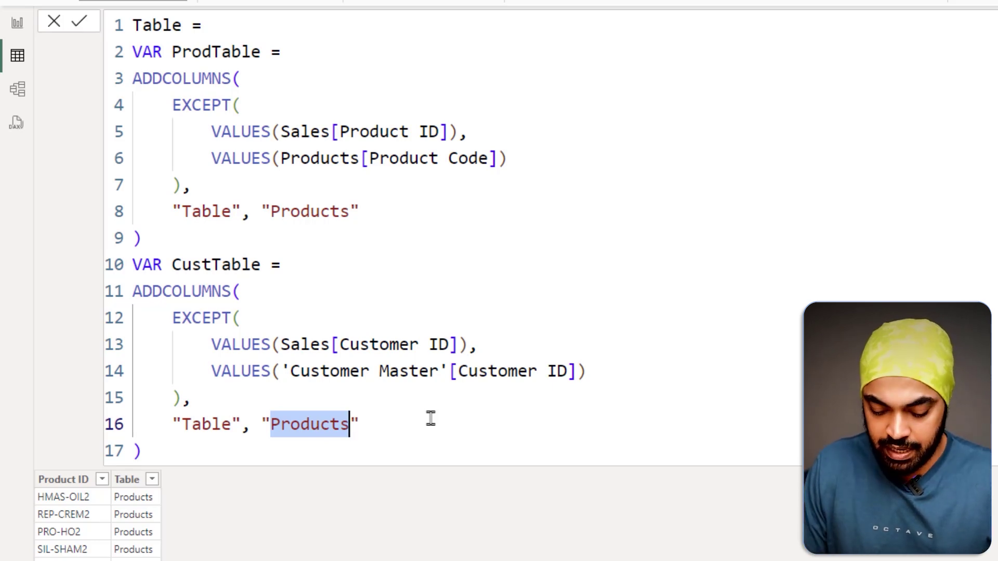
{"action": "type", "text": "Customers"}
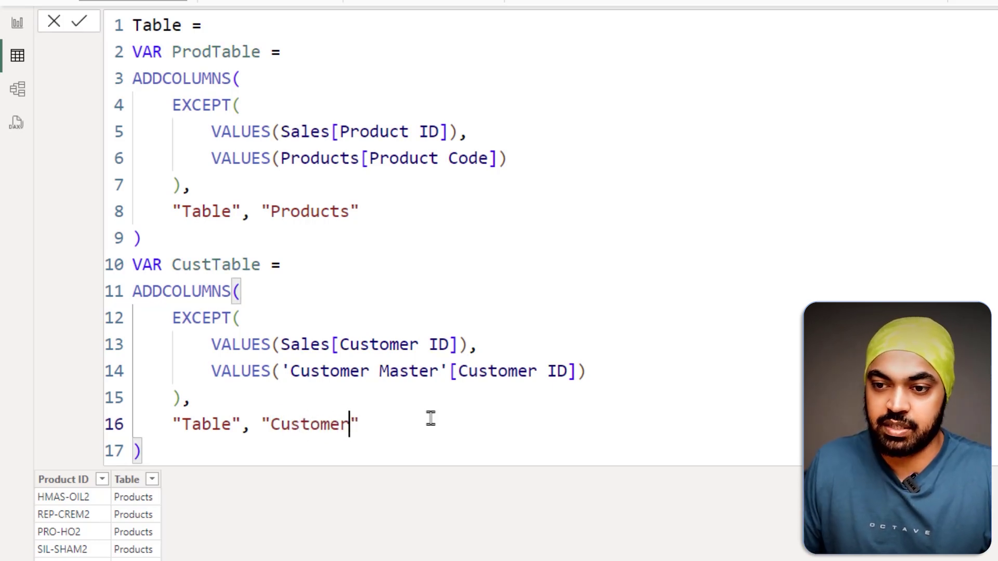
{"action": "left_click", "coordinate": [468, 550]}
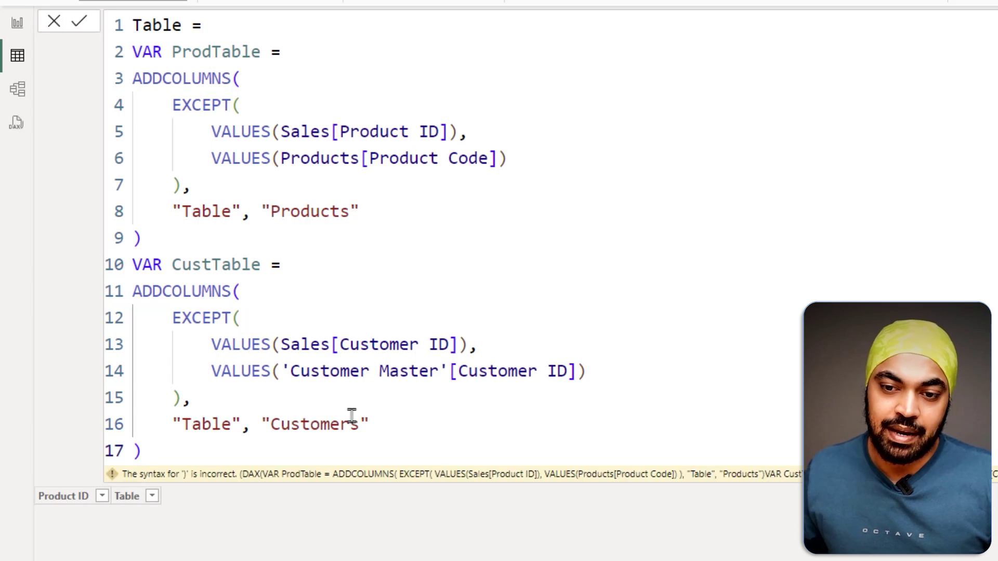
{"action": "left_click", "coordinate": [425, 421]}
Add a RETURN clause on a new line after the CustTable block
{"action": "key", "text": "Down"}
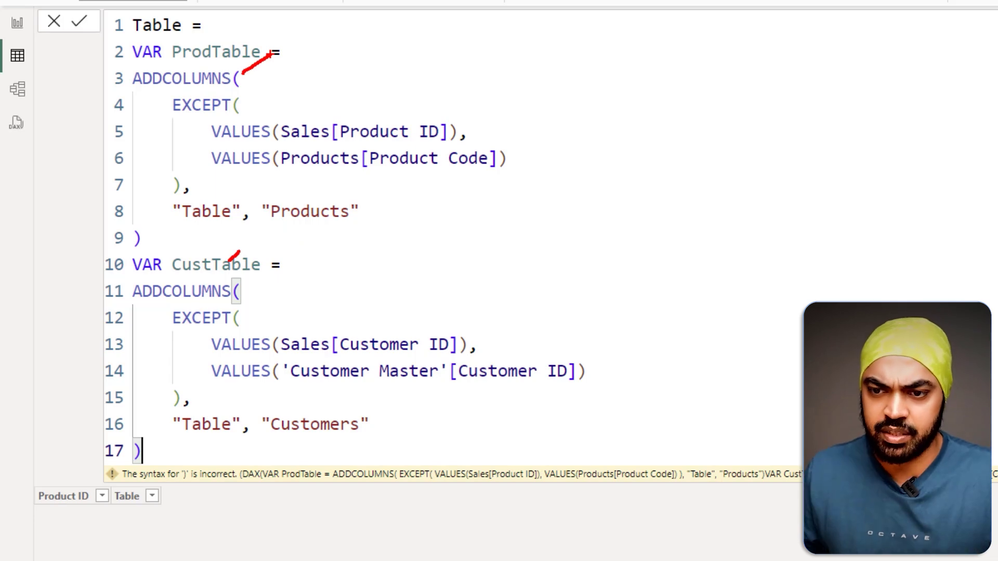
{"action": "key", "text": "Return"}
{"action": "type", "text": "RETURN"}
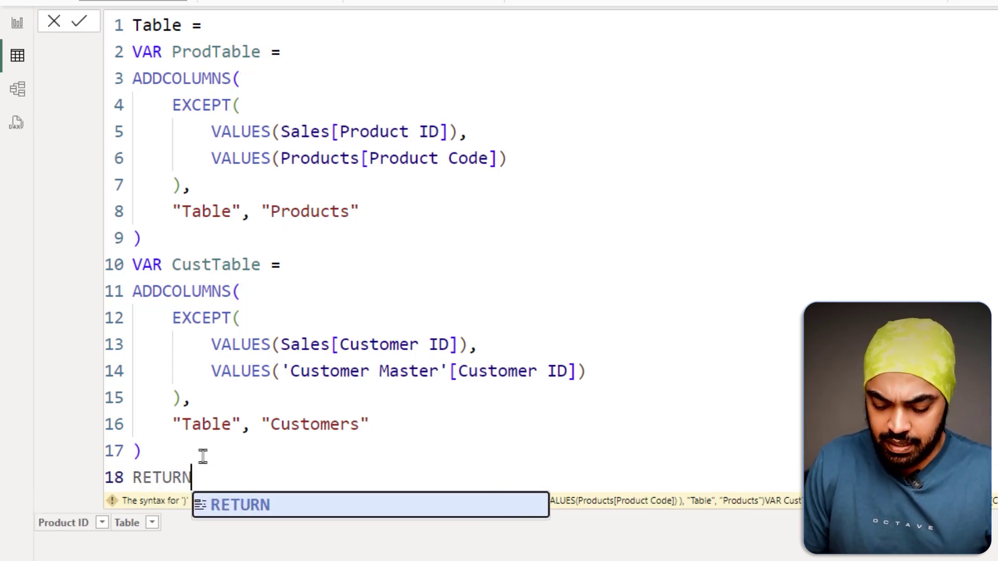
{"action": "key", "text": "Return"}
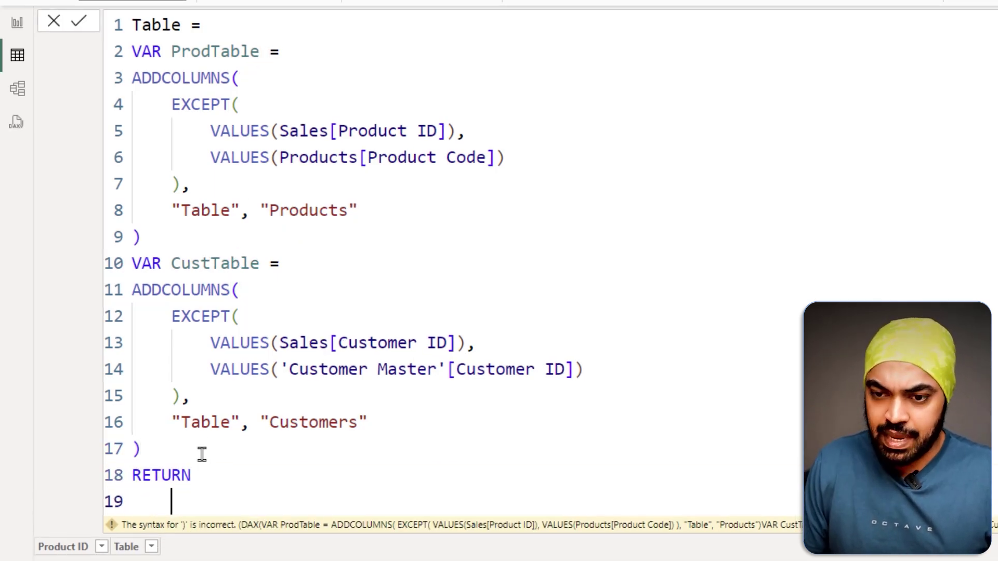
{"action": "key", "text": "Tab"}
Return UNION(ProdTable, CustTable), listing six unmatched products and five unmatched customers
{"action": "type", "text": "uni"}
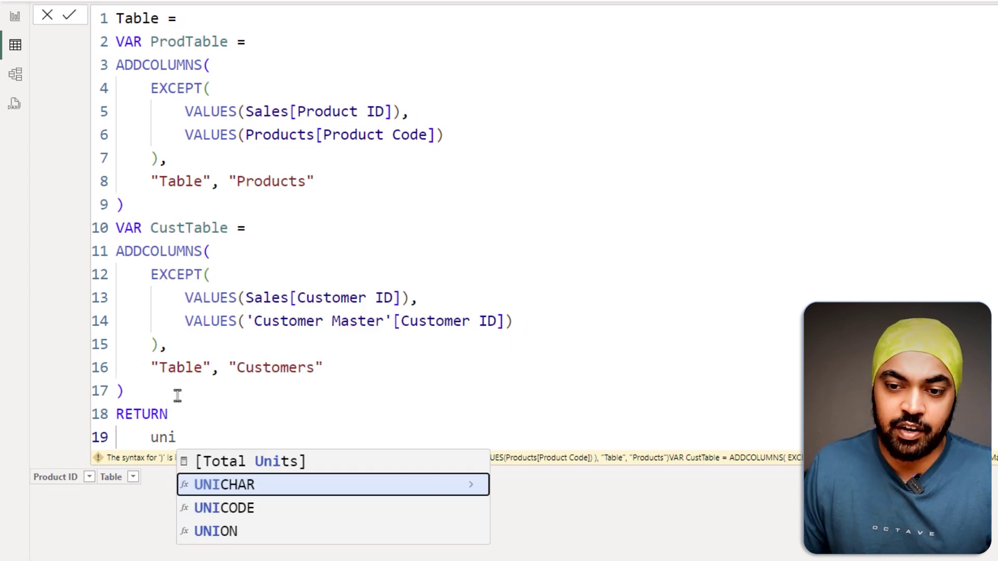
{"action": "key", "text": "Down"}
{"action": "key", "text": "Down"}
{"action": "key", "text": "Tab"}
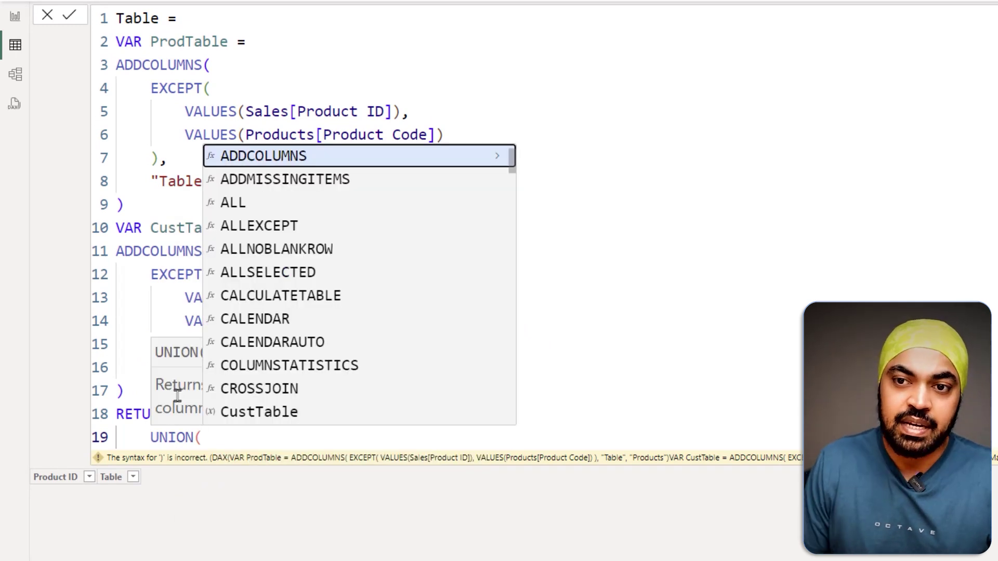
{"action": "type", "text": "pro"}
{"action": "key", "text": "Down"}
{"action": "key", "text": "Up"}
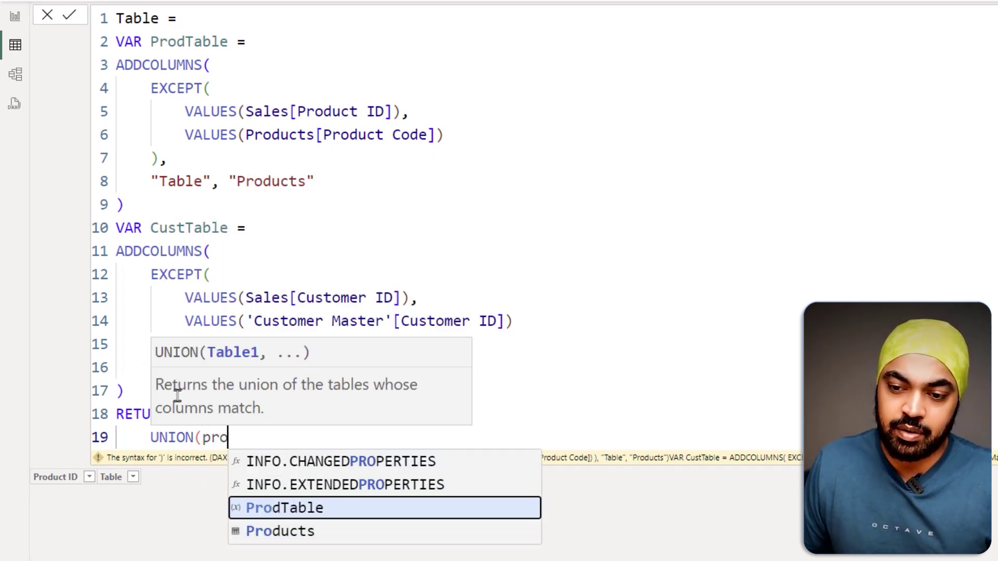
{"action": "key", "text": "Tab"}
{"action": "type", "text": ", cus"}
{"action": "key", "text": "Down"}
{"action": "key", "text": "Tab"}
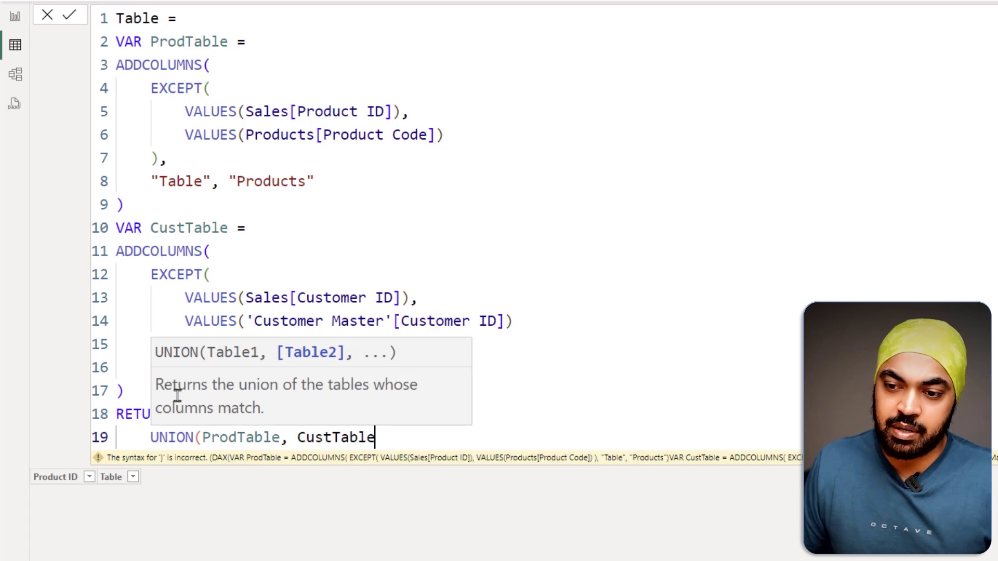
{"action": "type", "text": ")"}
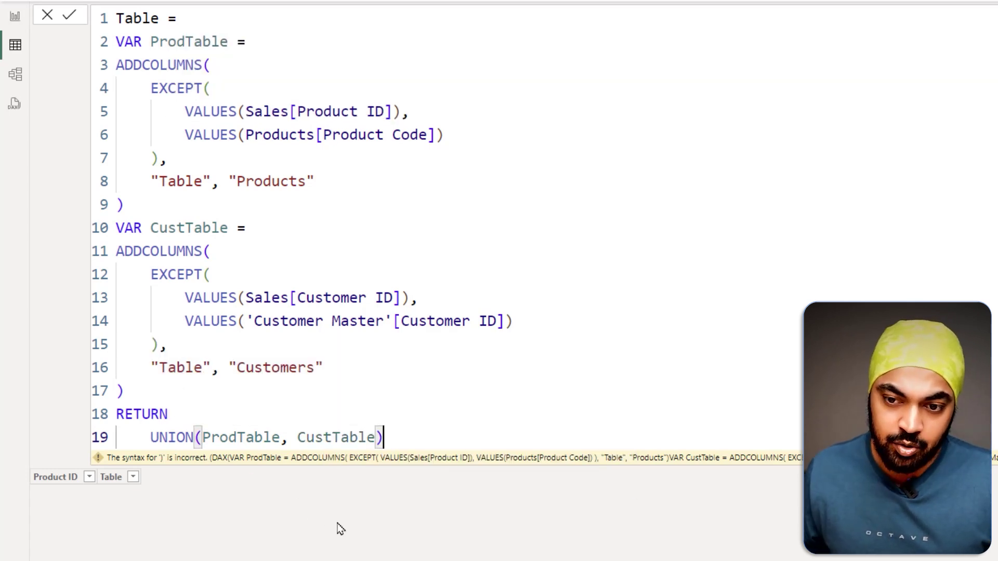
{"action": "key", "text": "Return"}
{"action": "left_click", "coordinate": [250, 389]}
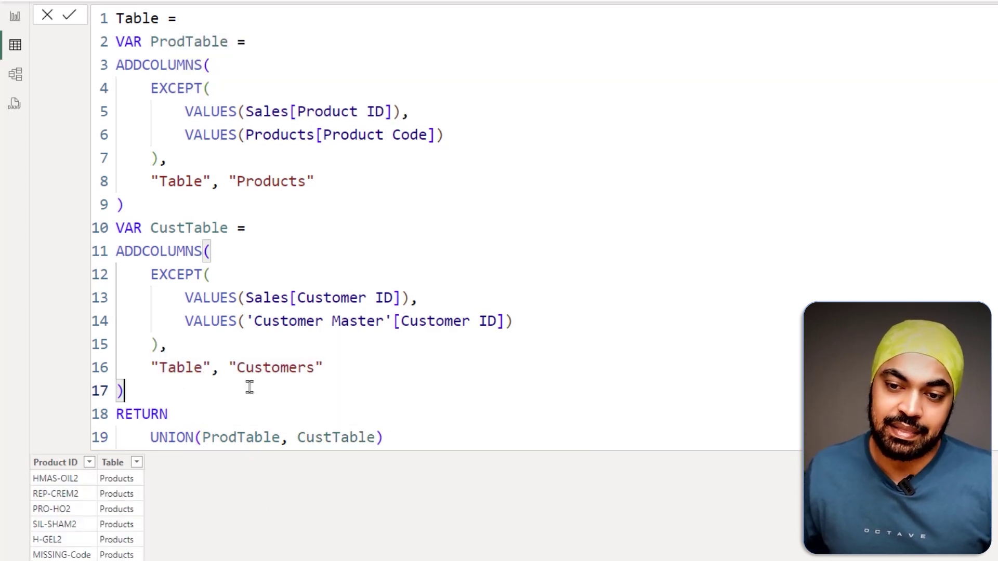
{"action": "scroll", "coordinate": [249, 389], "scroll_direction": "down", "scroll_amount": 4}
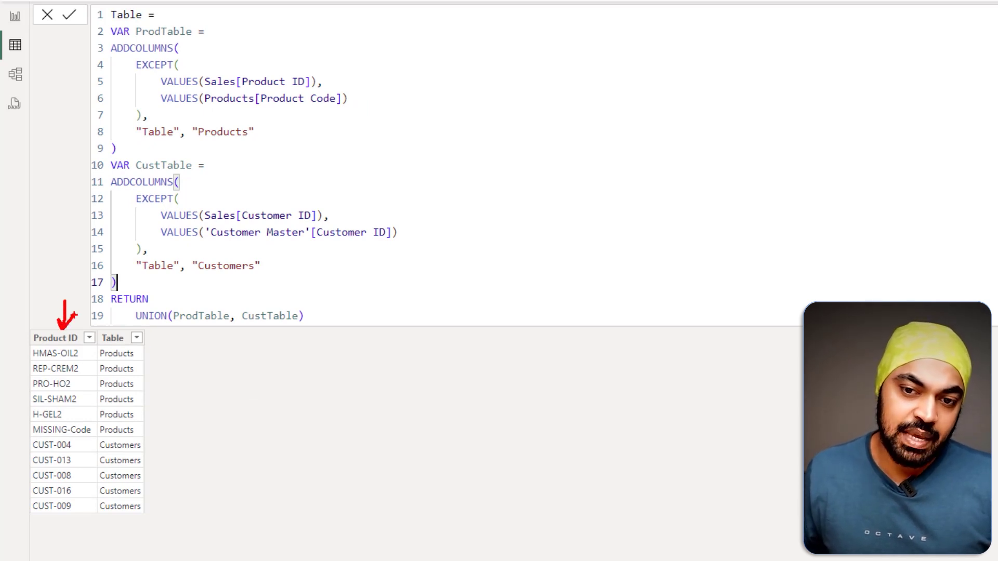
Change the combined table's Product ID column header to ID
{"action": "double_click", "coordinate": [66, 338]}
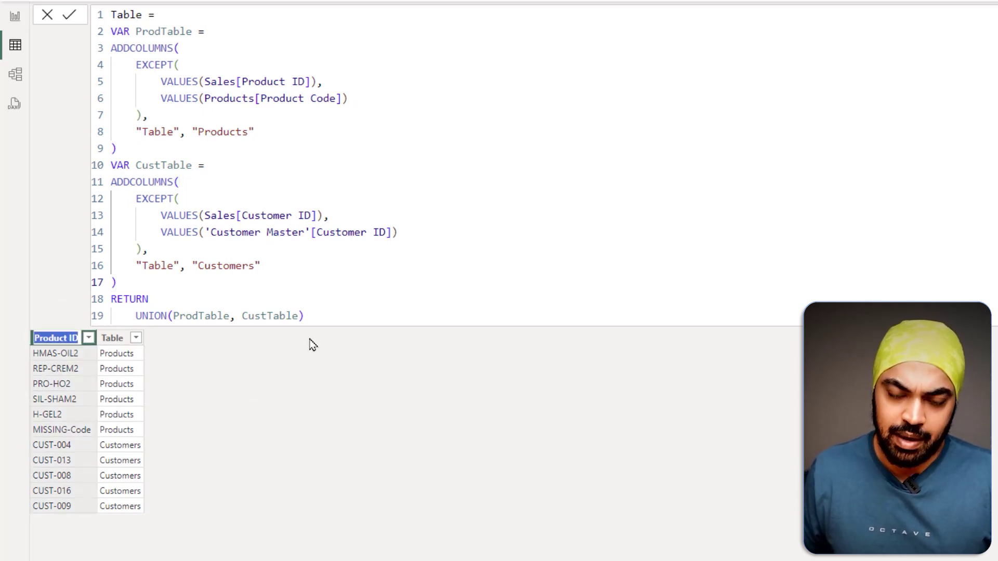
{"action": "type", "text": "ID"}
{"action": "key", "text": "Return"}
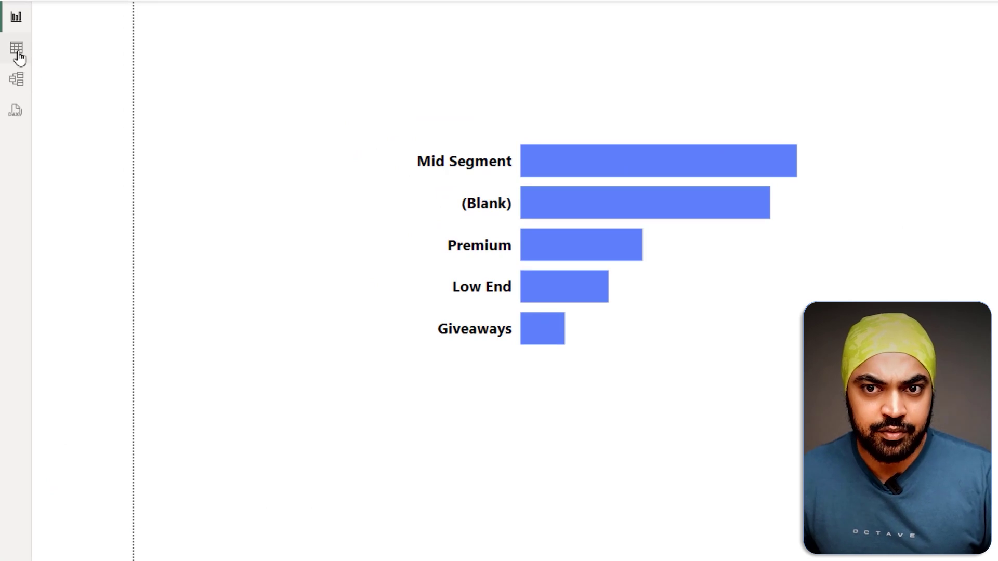
Go back from the table data to the report and add a new measure to the Sales table
{"action": "left_click", "coordinate": [14, 60]}
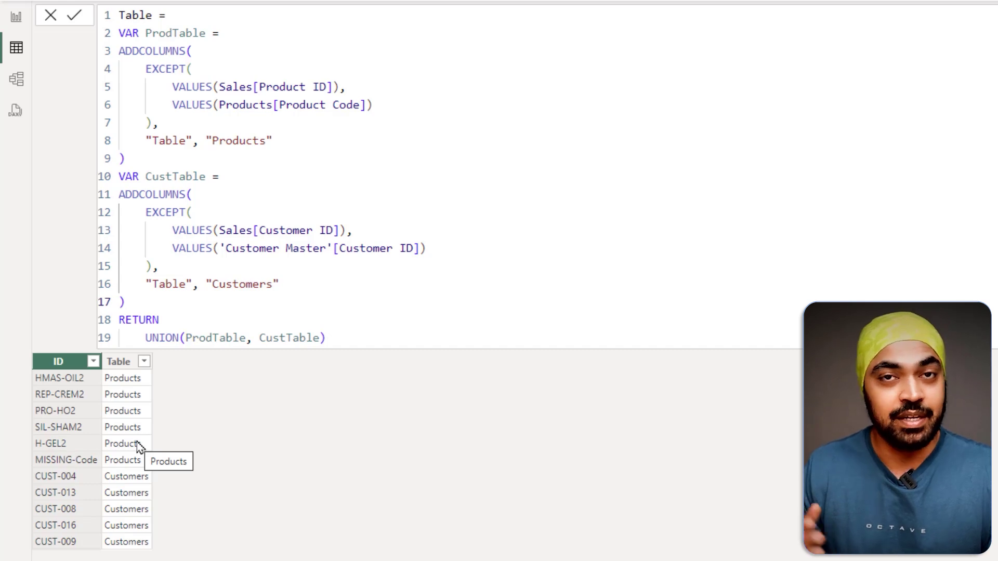
{"action": "left_click", "coordinate": [16, 17]}
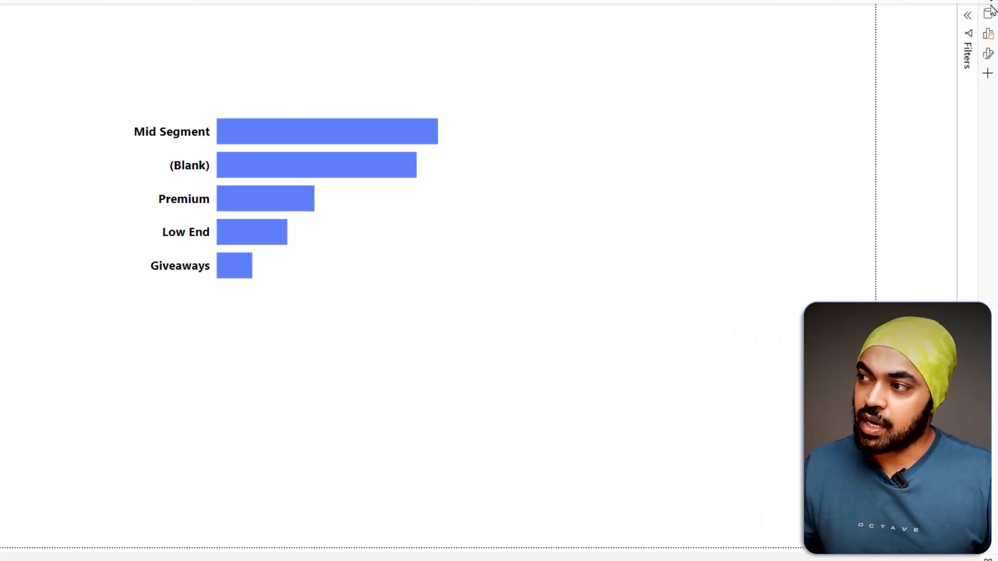
{"action": "left_click", "coordinate": [988, 14]}
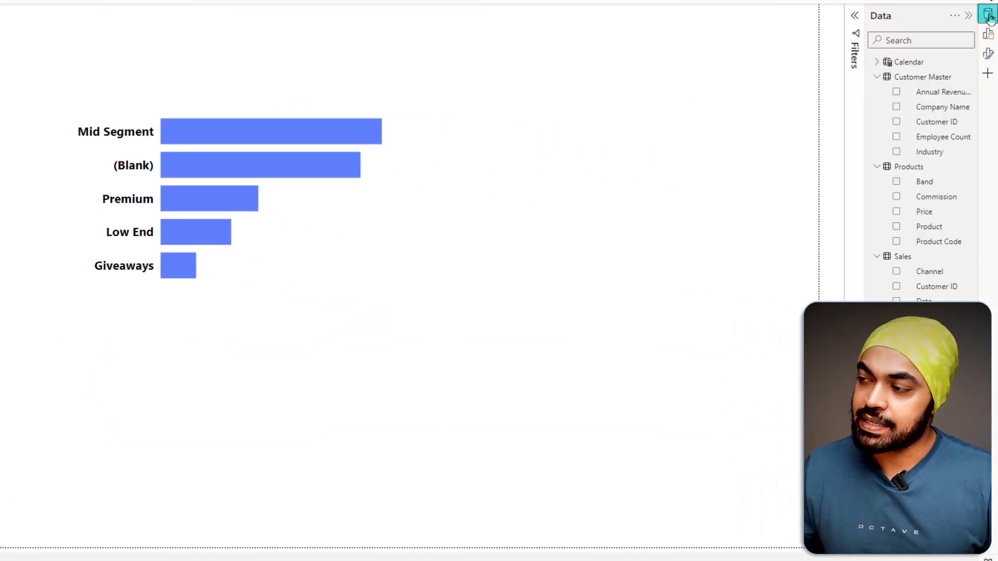
{"action": "right_click", "coordinate": [904, 258]}
{"action": "left_click", "coordinate": [869, 285]}
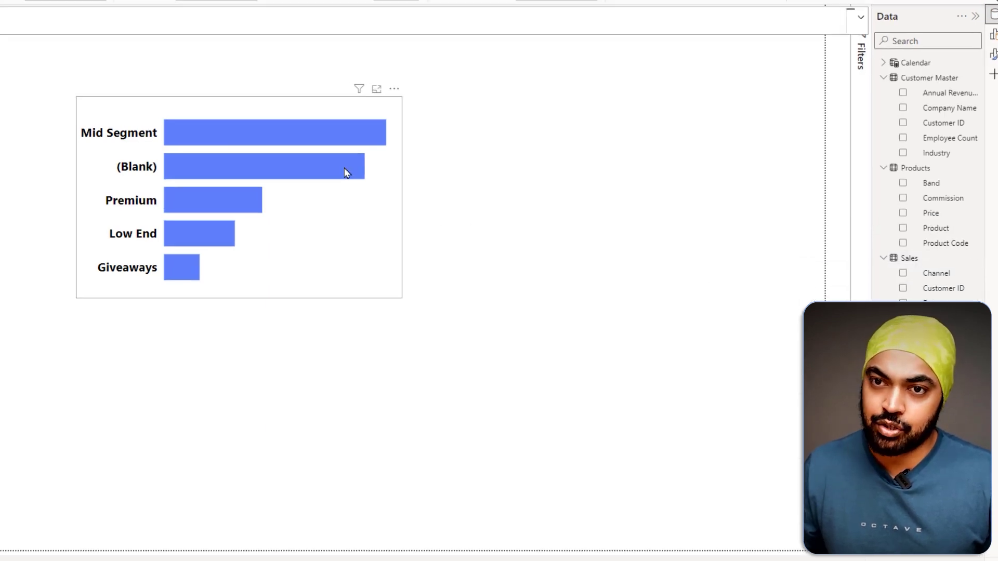
Begin the Ref Check measure as IF(ISEMPTY('Table'), … with the condition on its own line
{"action": "type", "text": "Ref "}
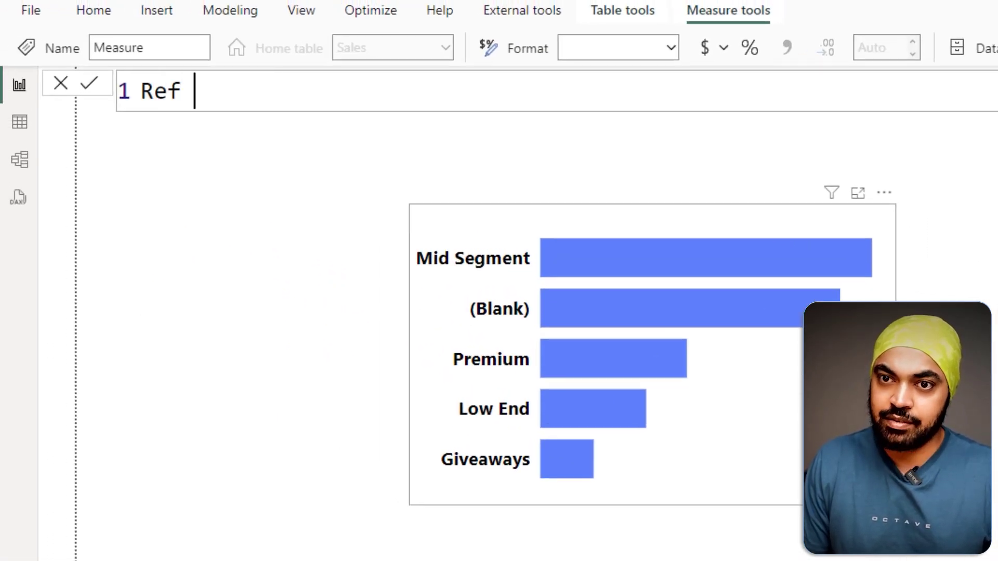
{"action": "type", "text": "Check ="}
{"action": "key", "text": "Return"}
{"action": "type", "text": "if("}
{"action": "key", "text": "Return"}
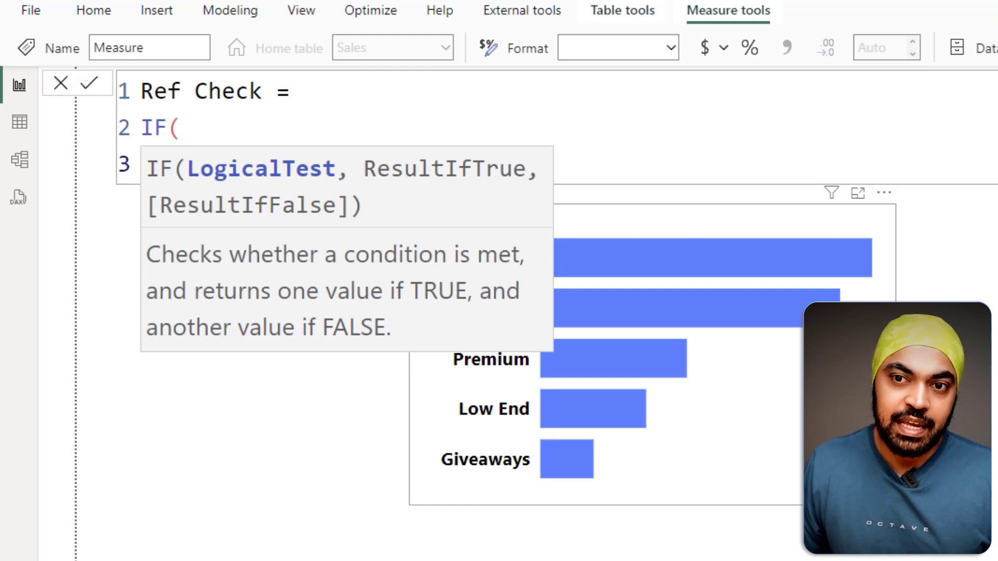
{"action": "type", "text": "is"}
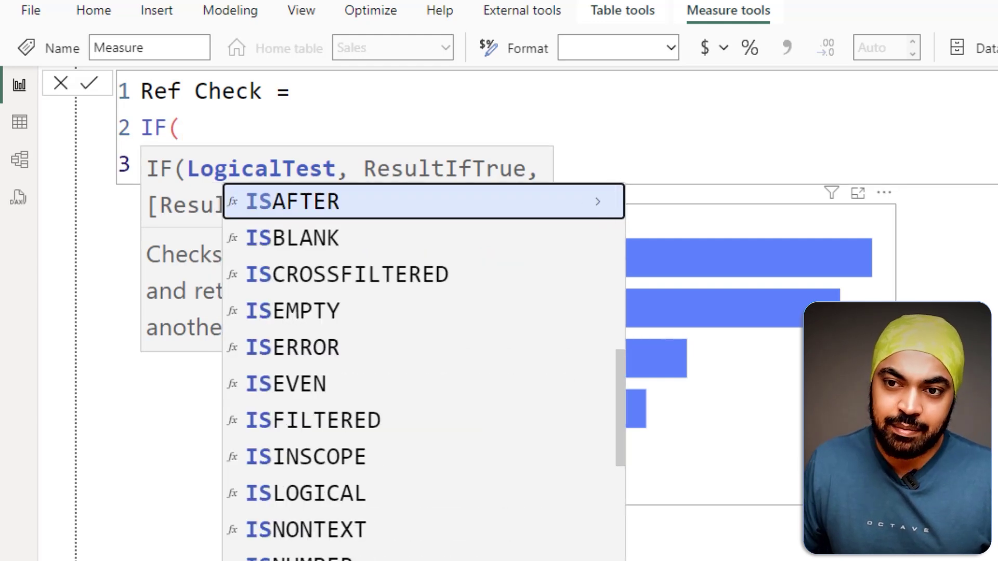
{"action": "key", "text": "Down"}
{"action": "key", "text": "Down"}
{"action": "key", "text": "Down"}
{"action": "key", "text": "Tab"}
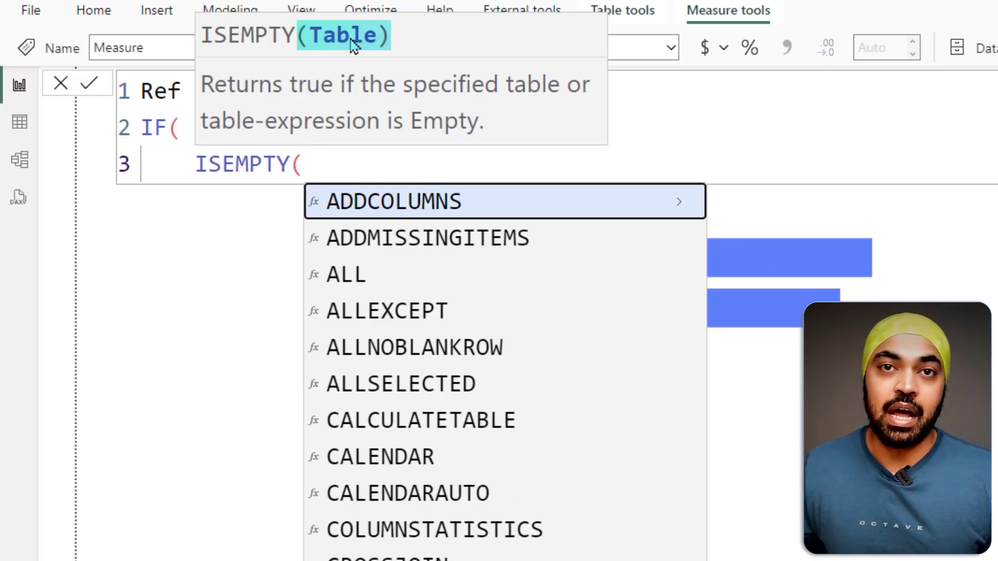
{"action": "type", "text": "tabl"}
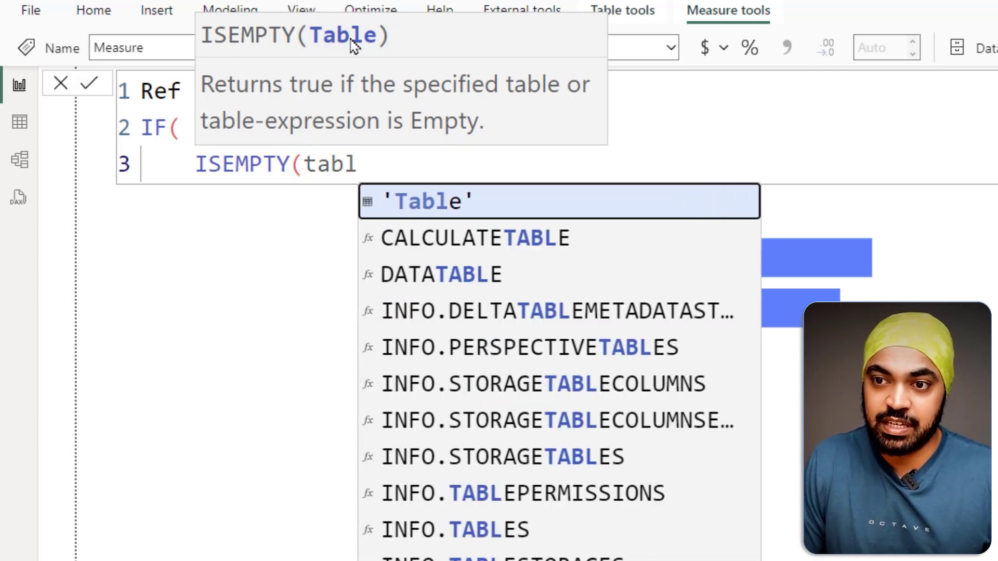
{"action": "key", "text": "Tab"}
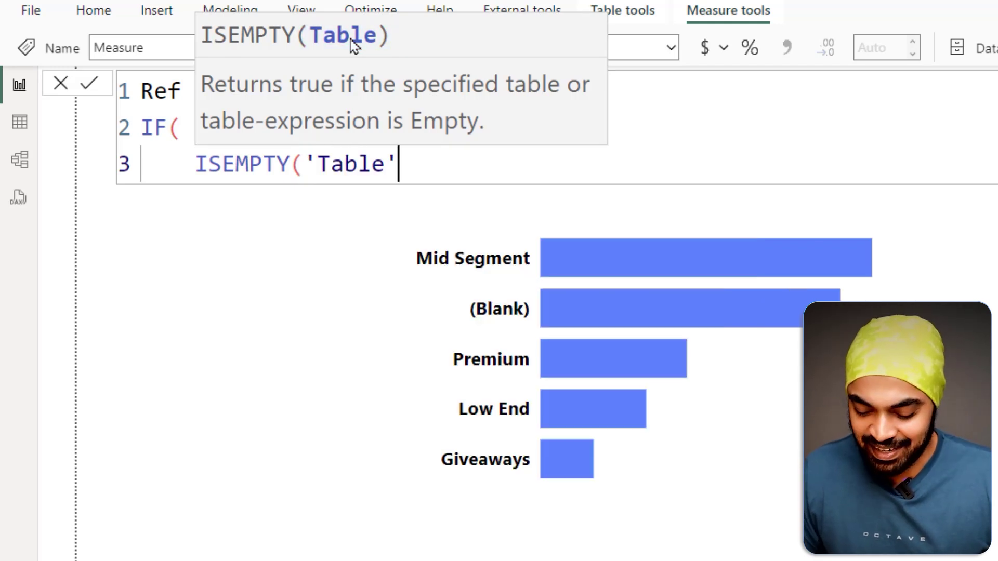
{"action": "type", "text": ")"}
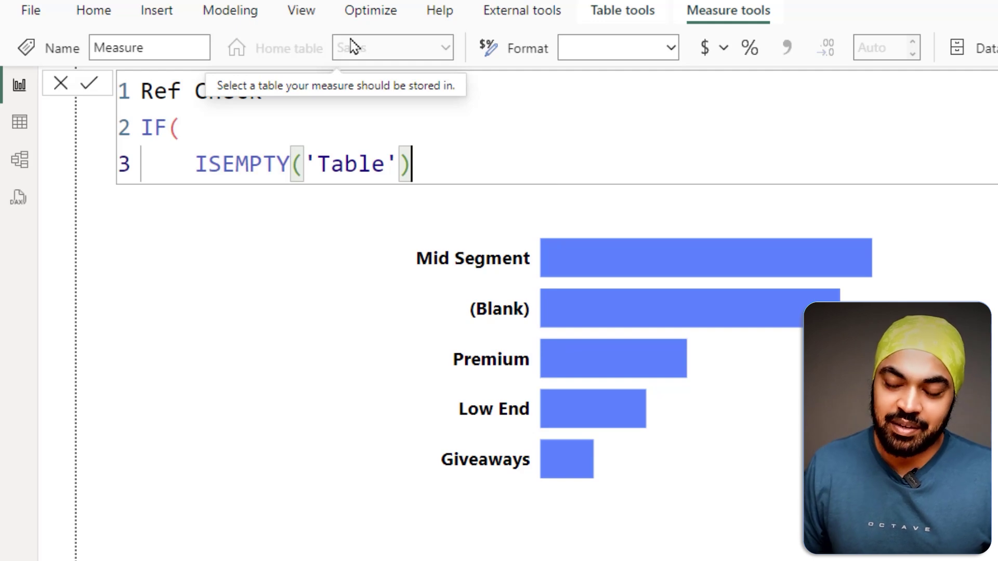
{"action": "type", "text": ","}
{"action": "key", "text": "shift+Return"}
Give the IF a green circle emoji when true and a red circle otherwise, then close it
{"action": "type", "text": "\""}
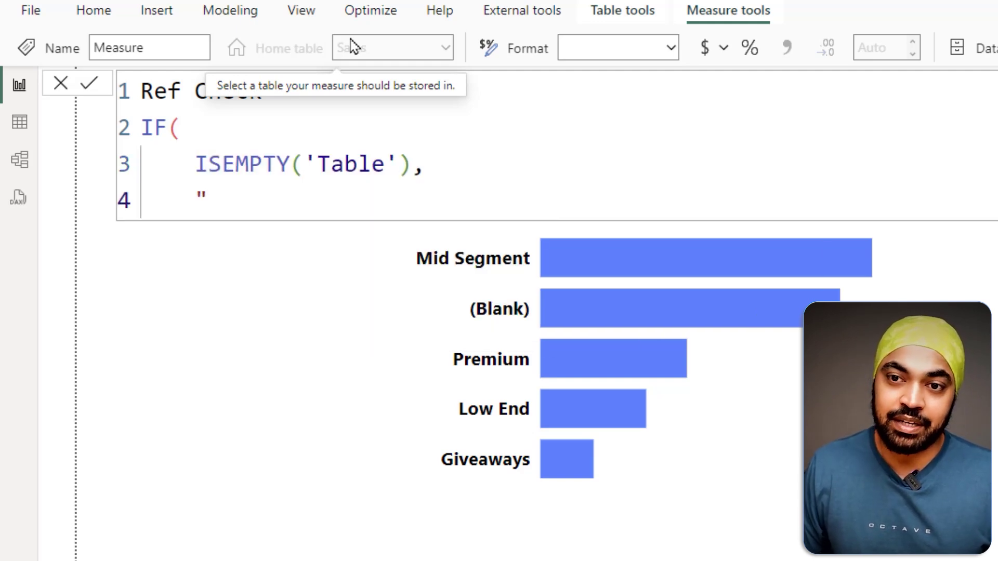
{"action": "key", "text": "super+period"}
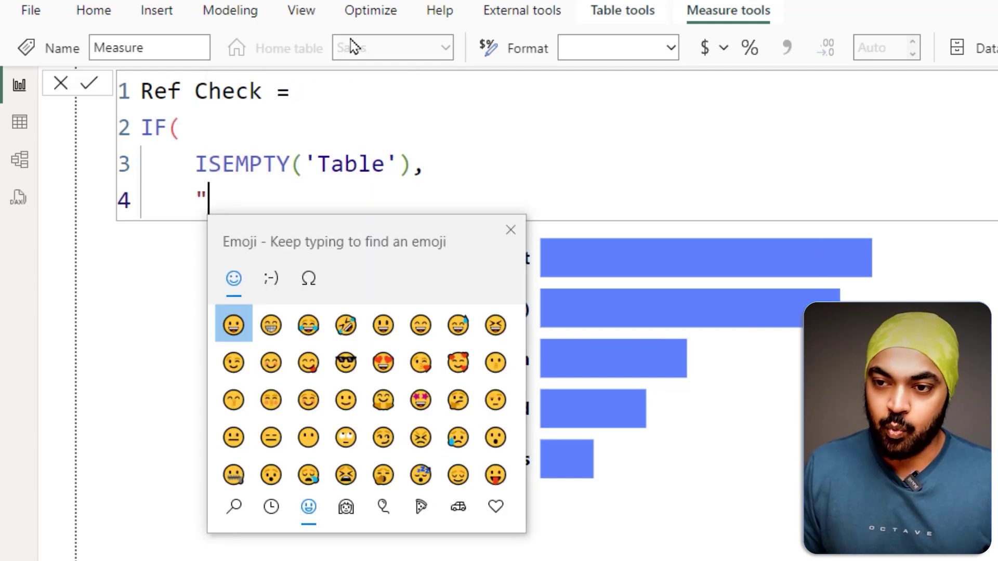
{"action": "type", "text": "gr"}
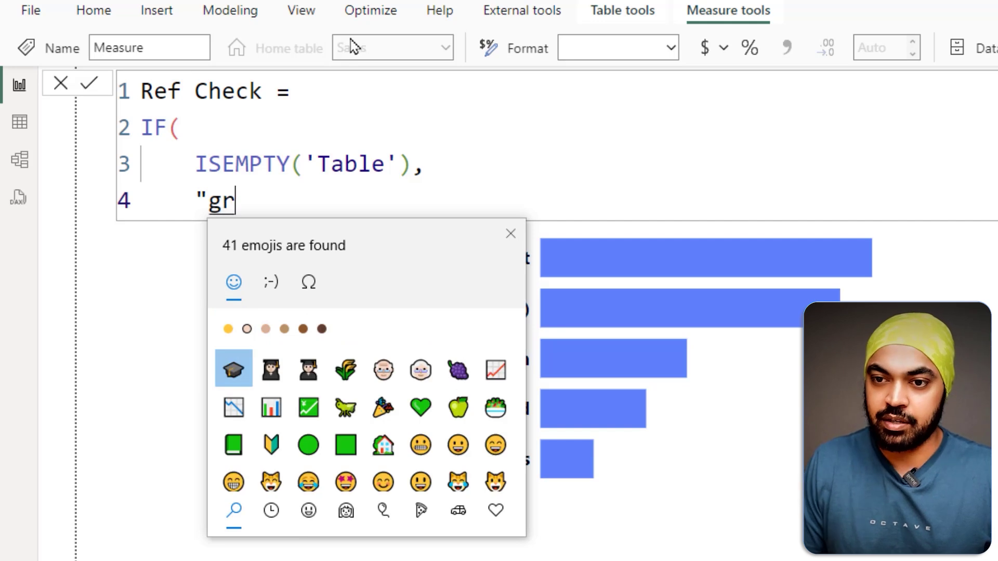
{"action": "left_click", "coordinate": [308, 445]}
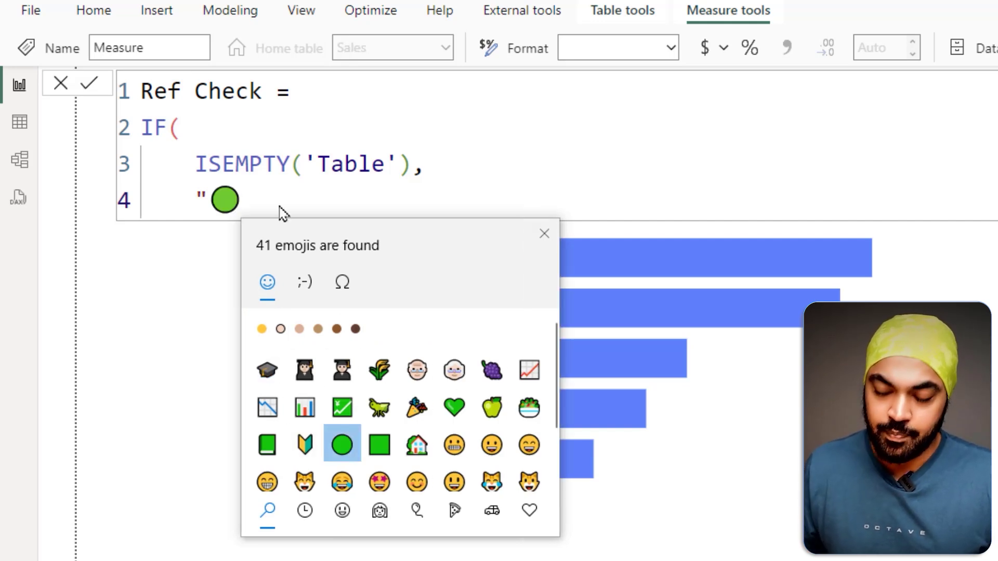
{"action": "type", "text": "\","}
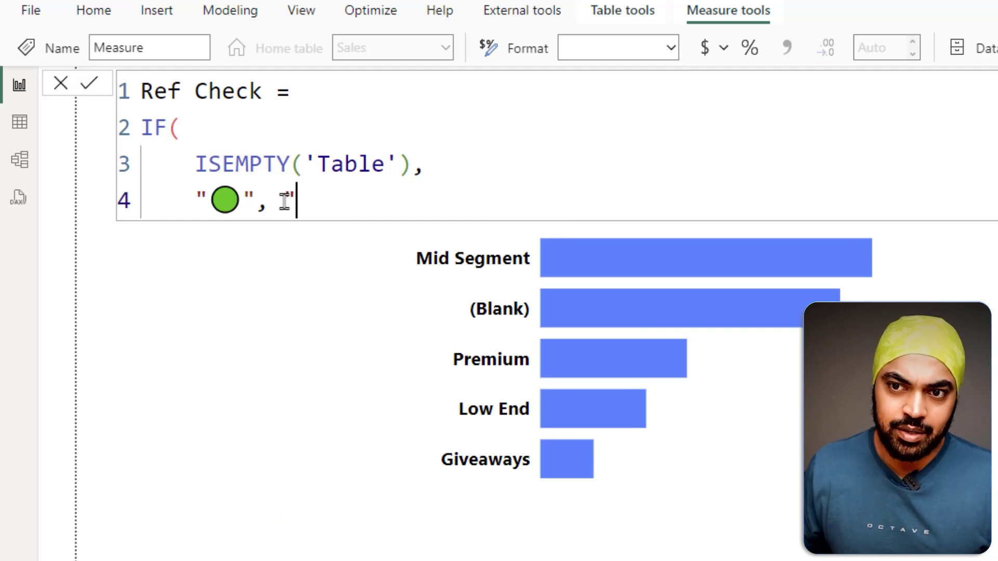
{"action": "type", "text": " \""}
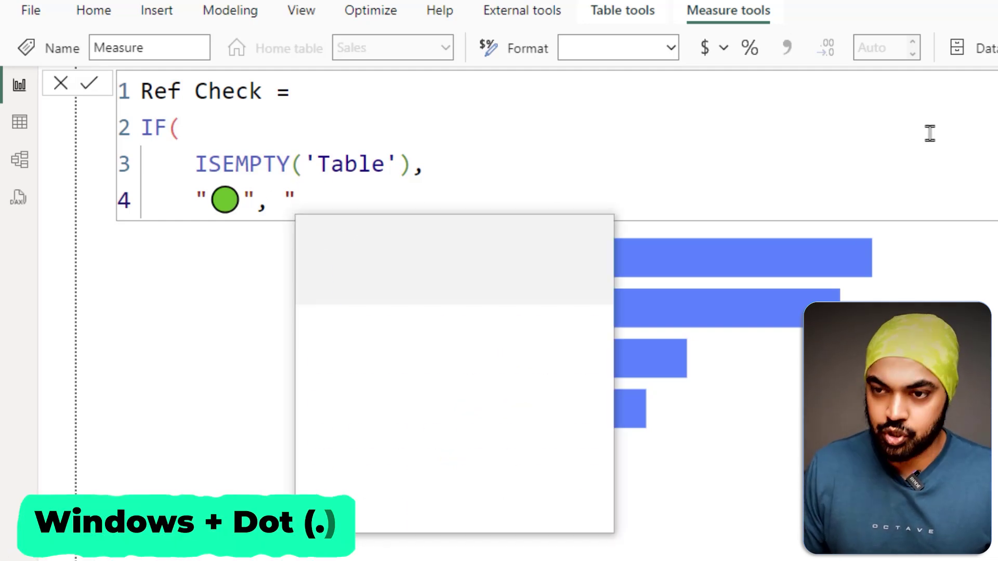
{"action": "key", "text": "super+period"}
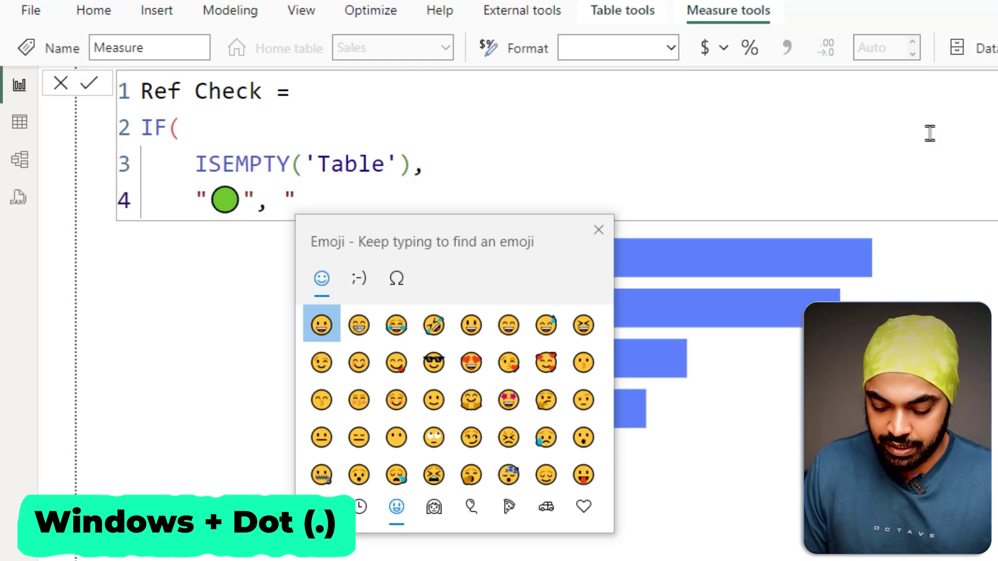
{"action": "type", "text": "red"}
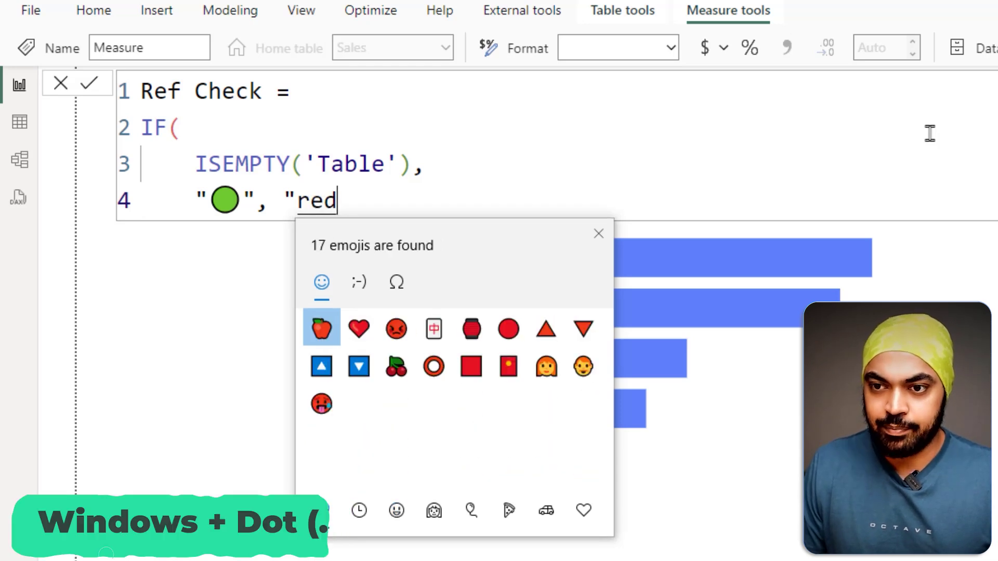
{"action": "left_click", "coordinate": [508, 328]}
{"action": "key", "text": "Escape"}
{"action": "type", "text": "\""}
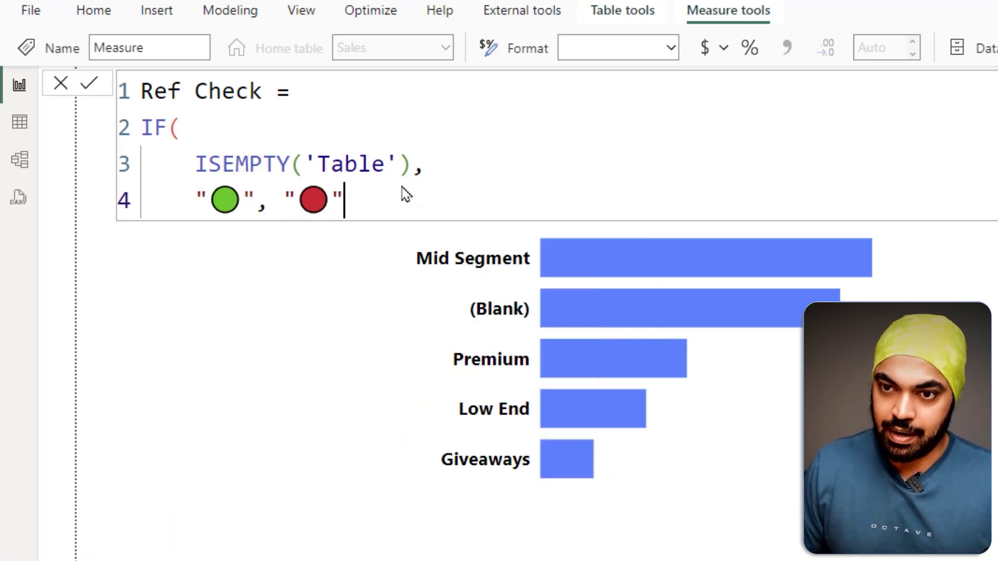
{"action": "key", "text": "Return"}
{"action": "type", "text": ")"}
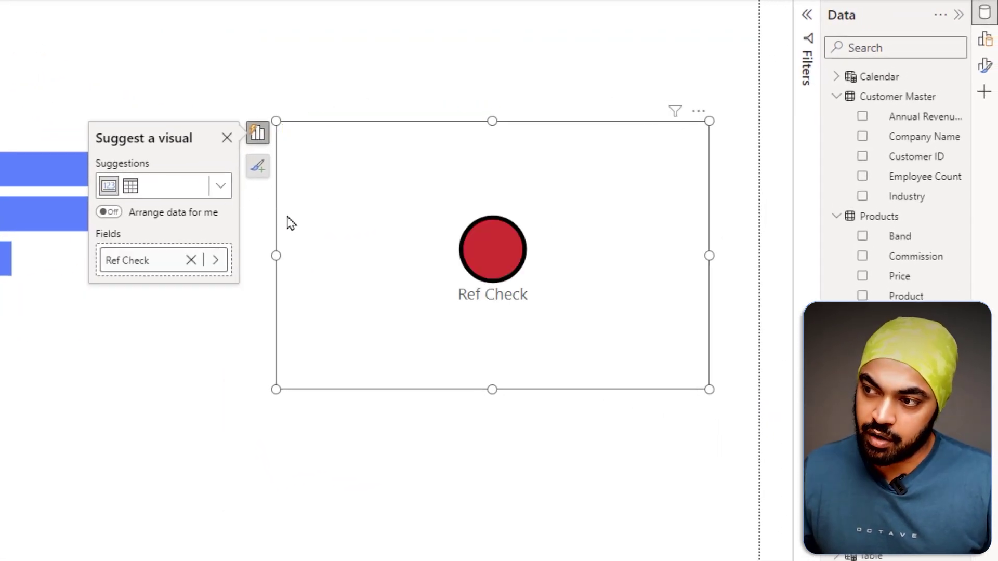
Dismiss the Suggest a visual pane beside the Ref Check card
{"action": "left_click", "coordinate": [984, 66]}
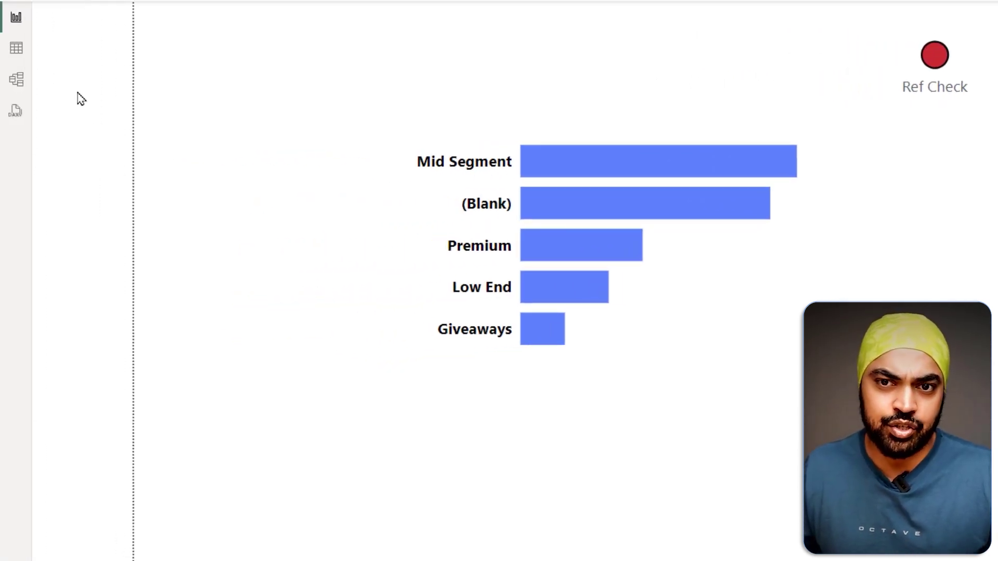
Show the model diagram linking Sales to Products, Calendar and Customer Master
{"action": "left_click", "coordinate": [17, 52]}
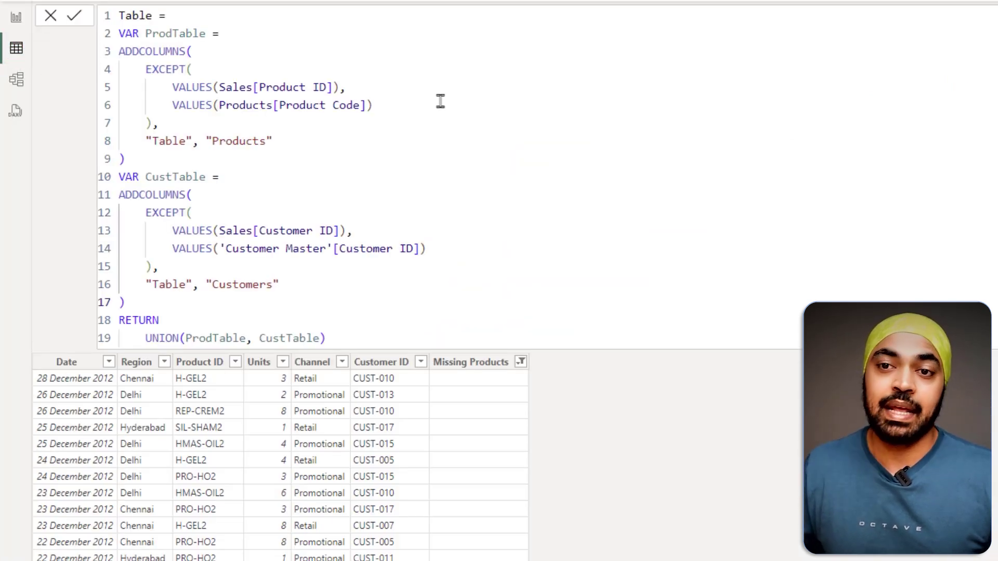
{"action": "left_click", "coordinate": [19, 86]}
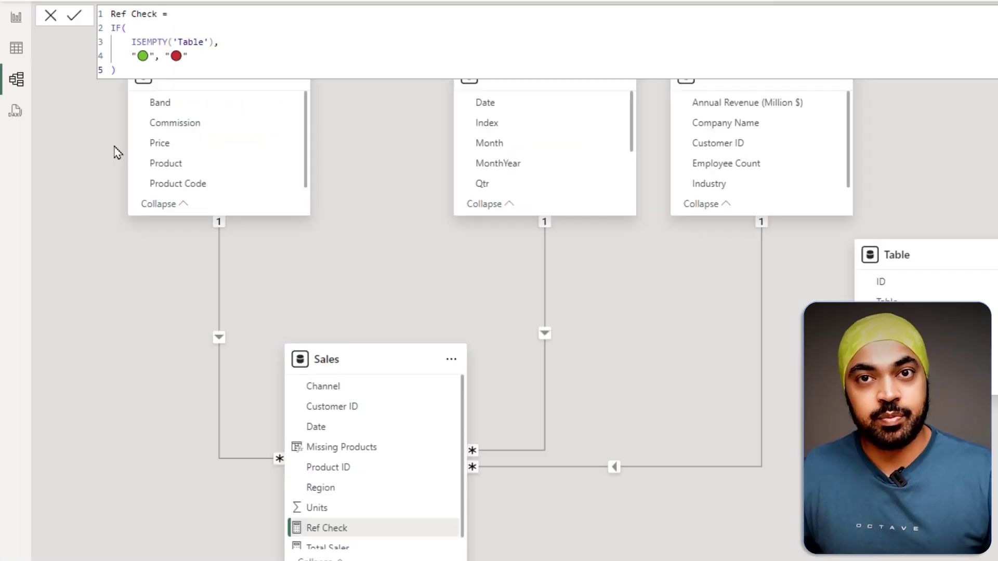
{"action": "left_click", "coordinate": [383, 314]}
{"action": "left_click_drag", "start_coordinate": [324, 382], "coordinate": [378, 339]}
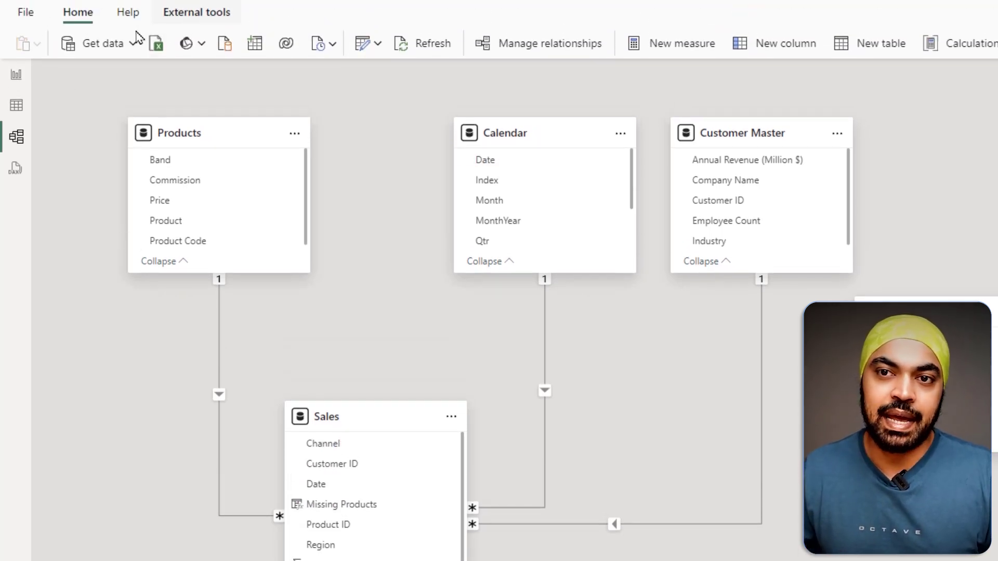
Start a new calculated table and paste the earlier ADDCOLUMNS/EXCEPT formula
{"action": "left_click", "coordinate": [898, 50]}
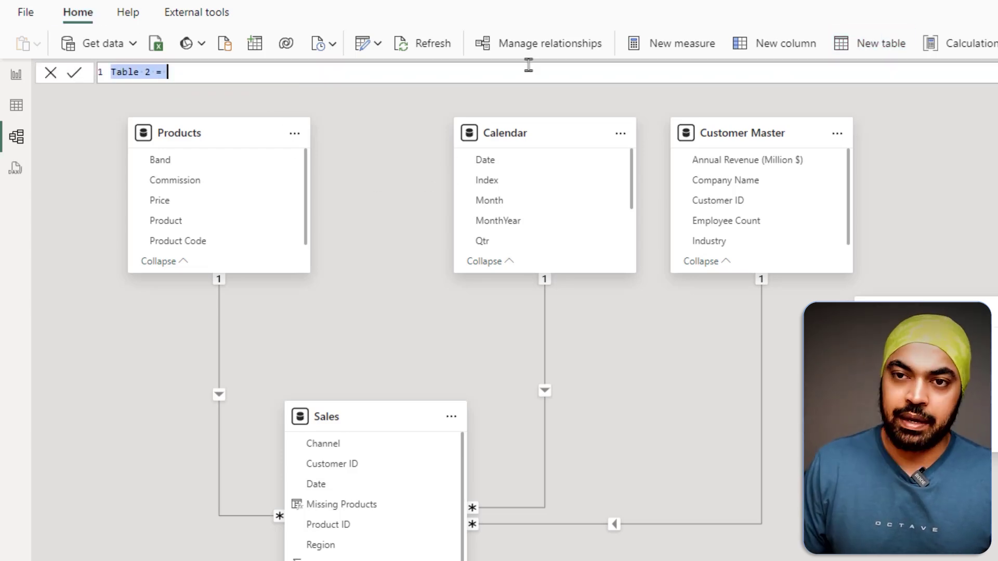
{"action": "scroll", "coordinate": [528, 67], "scroll_direction": "up", "scroll_amount": 3}
{"action": "key", "text": "shift+Return"}
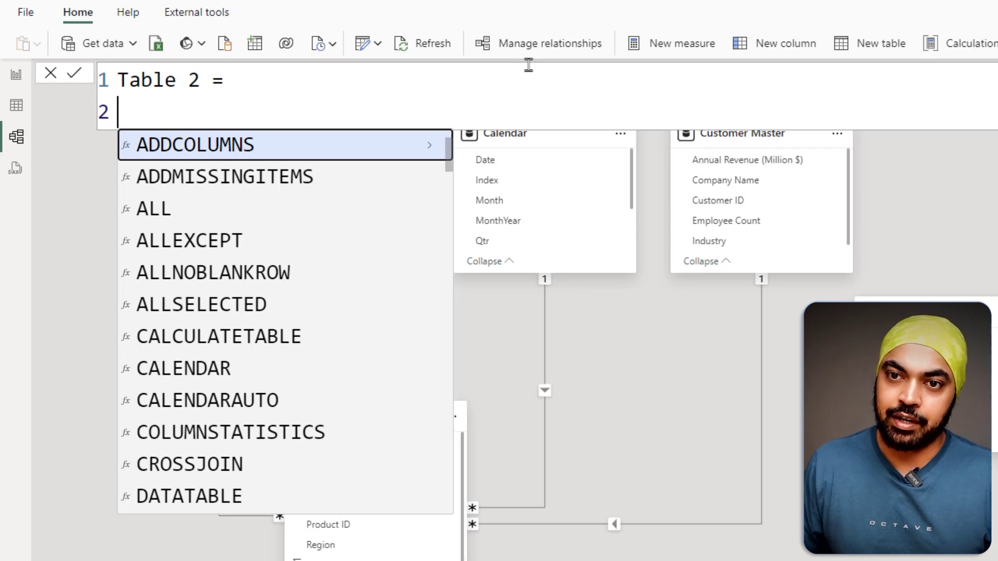
{"action": "type", "text": "ADDCOLUMNS(     EXCEPT(         VALUES(Sales[Product ID]),         VALUES(Products[Product Code])     ),     \"Table\", \"Products\" )"}
{"action": "key", "text": "Up"}
{"action": "key", "text": "Up"}
{"action": "key", "text": "Up"}
{"action": "key", "text": "Up"}
{"action": "key", "text": "Up"}
{"action": "key", "text": "Up"}
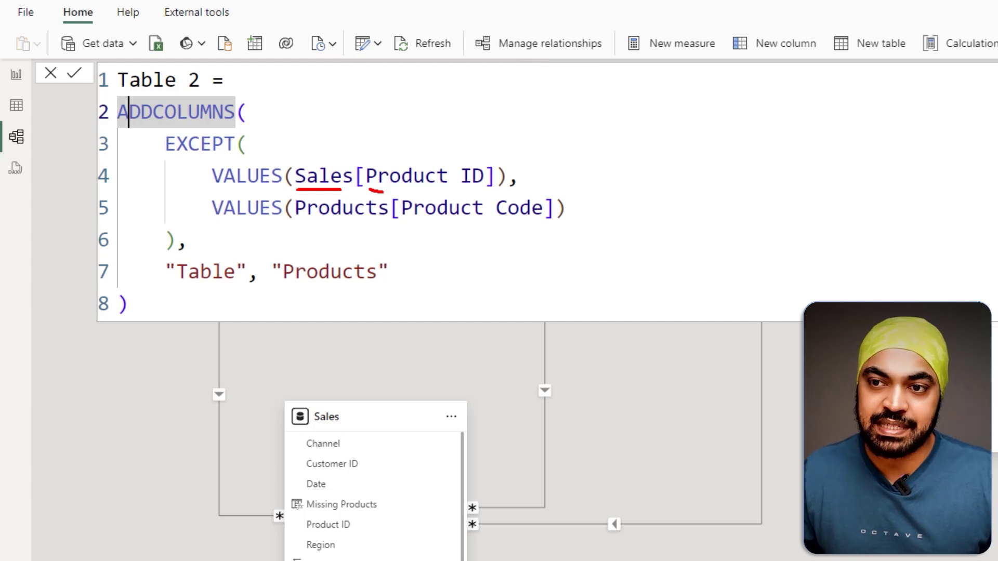
Replace the compared columns with VALUES(Sales[Date]) and VALUES('Calendar'[Date])
{"action": "left_click", "coordinate": [375, 176]}
{"action": "key", "text": "ctrl+shift+Right"}
{"action": "key", "text": "ctrl+shift+Right"}
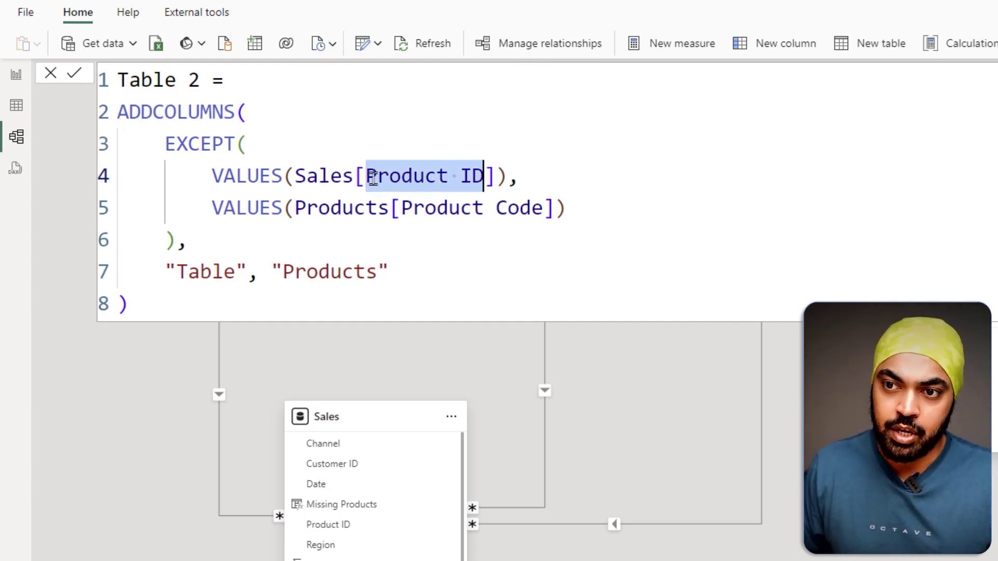
{"action": "type", "text": "da"}
{"action": "key", "text": "Tab"}
{"action": "key", "text": "Down"}
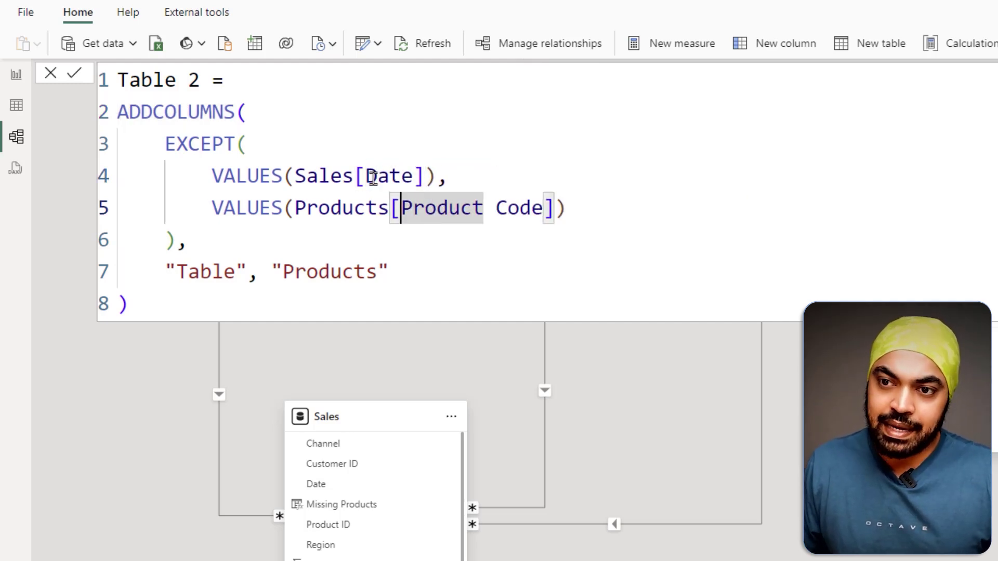
{"action": "key", "text": "ctrl+Left"}
{"action": "key", "text": "ctrl+Left"}
{"action": "key", "text": "ctrl+shift+Right"}
{"action": "key", "text": "ctrl+shift+Right"}
{"action": "key", "text": "ctrl+shift+Right"}
{"action": "key", "text": "shift+Right"}
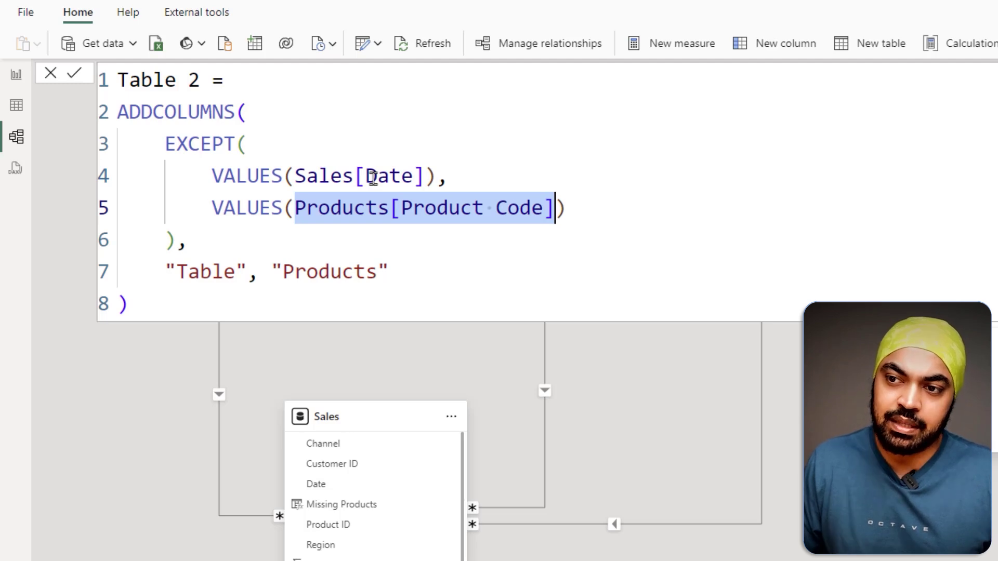
{"action": "type", "text": "valu"}
{"action": "key", "text": "BackSpace"}
{"action": "key", "text": "BackSpace"}
{"action": "key", "text": "BackSpace"}
{"action": "key", "text": "BackSpace"}
{"action": "type", "text": "cale"}
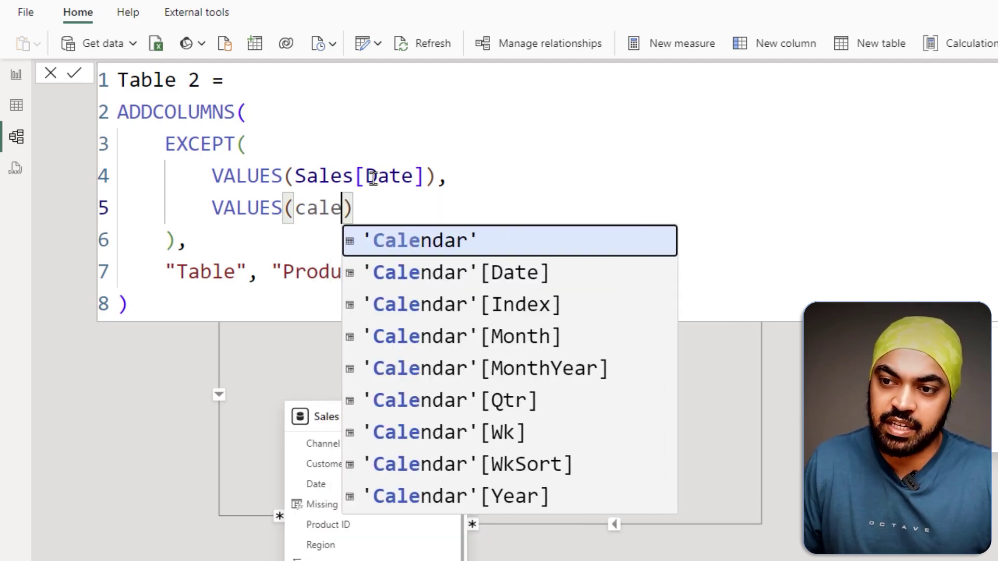
{"action": "key", "text": "Down"}
{"action": "key", "text": "Tab"}
Change the table's label text from Products to "calendar"
{"action": "key", "text": "Down"}
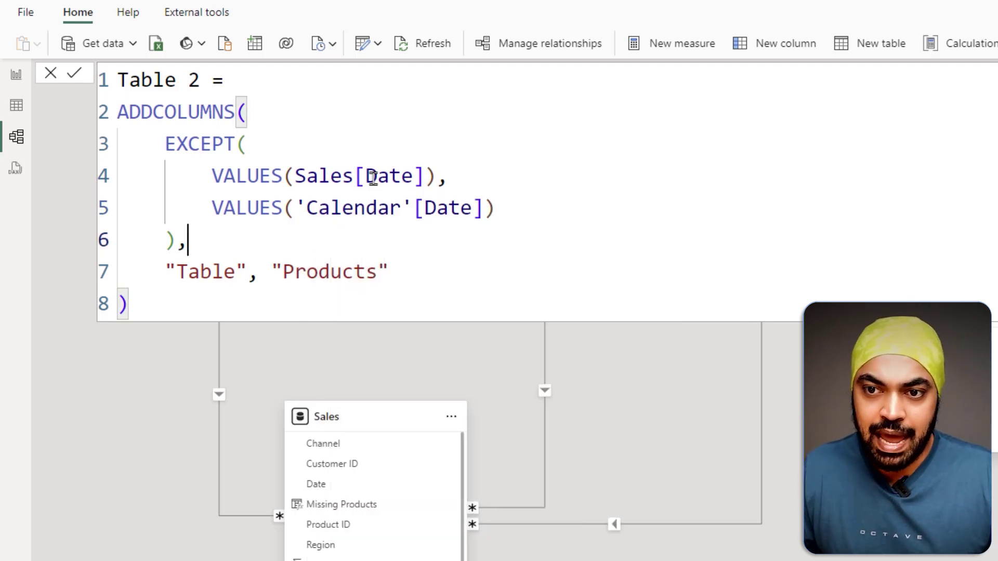
{"action": "key", "text": "Down"}
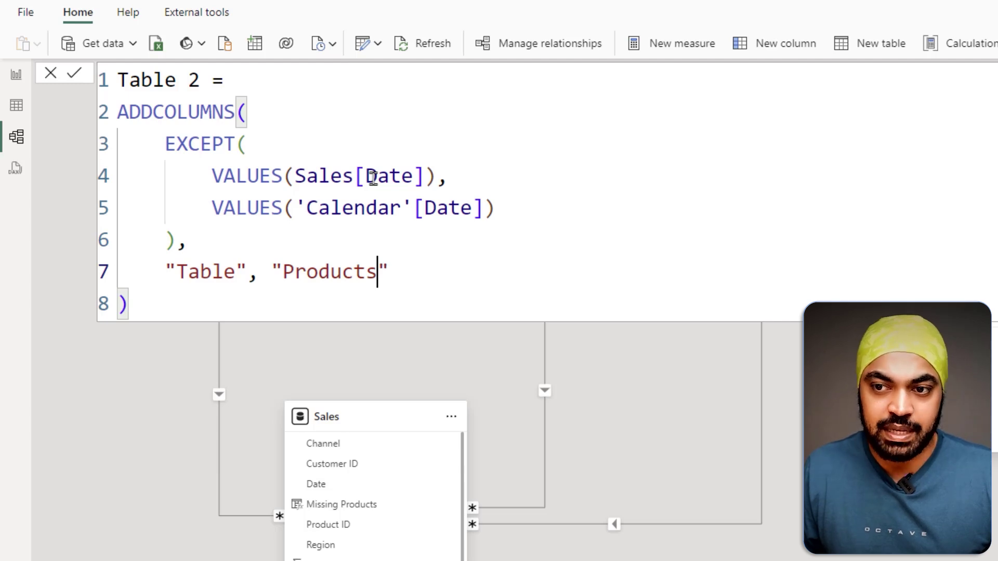
{"action": "key", "text": "ctrl+shift+Left"}
{"action": "type", "text": "calendar"}
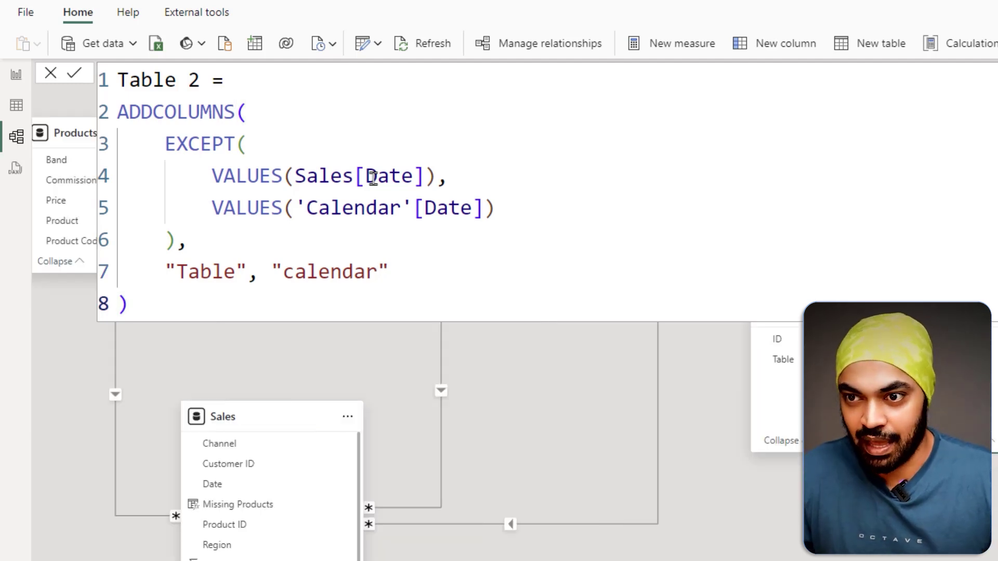
{"action": "left_click", "coordinate": [373, 178]}
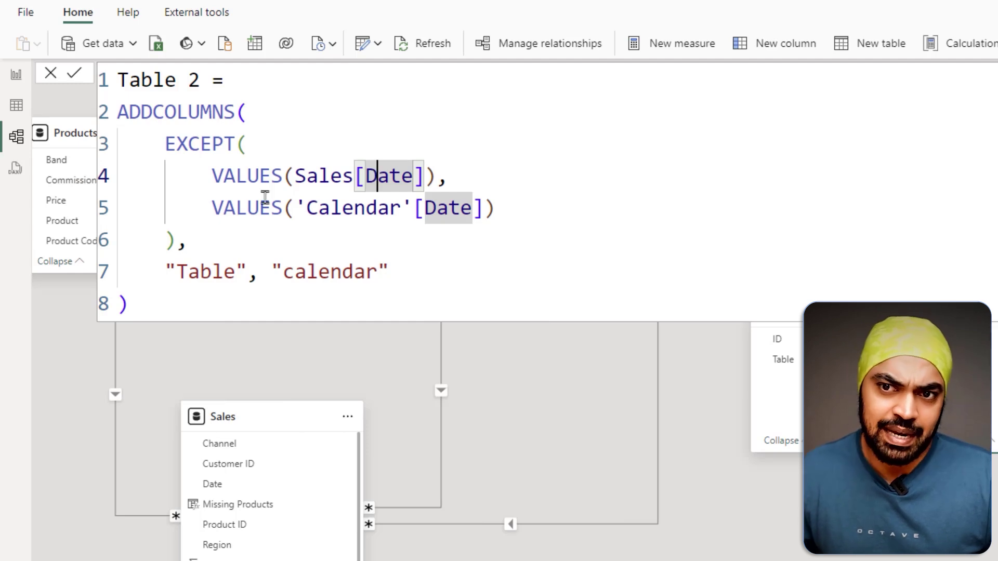
Commit Table 2 and check its data, then select the Ref Check card on the report
{"action": "left_click", "coordinate": [23, 112]}
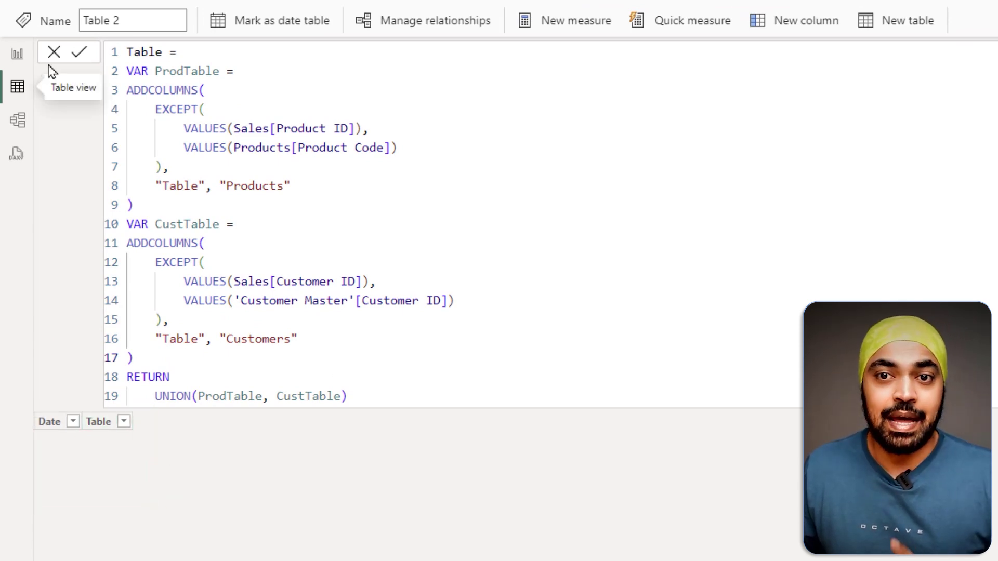
{"action": "left_click", "coordinate": [18, 54]}
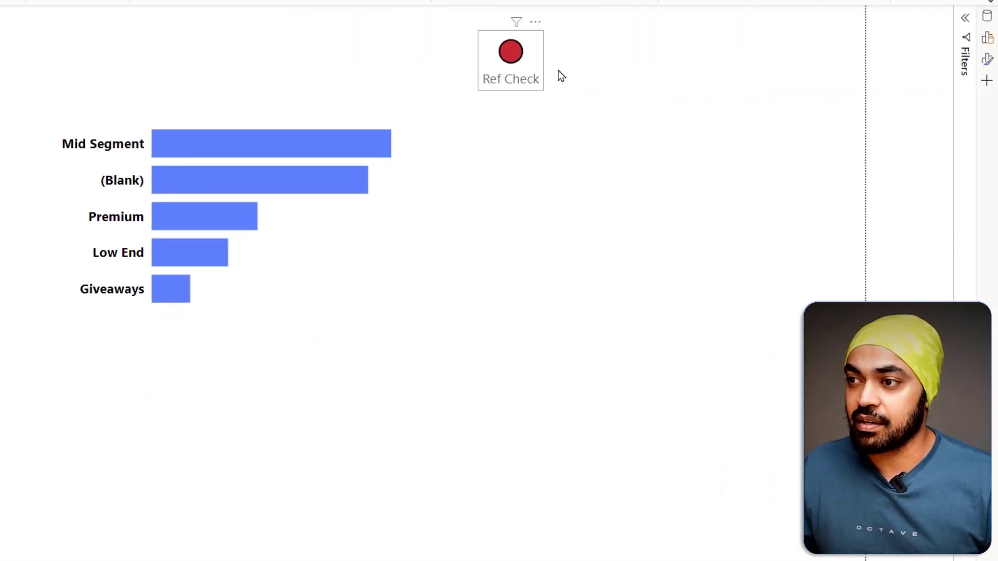
{"action": "left_click", "coordinate": [769, 92]}
{"action": "left_click", "coordinate": [988, 61]}
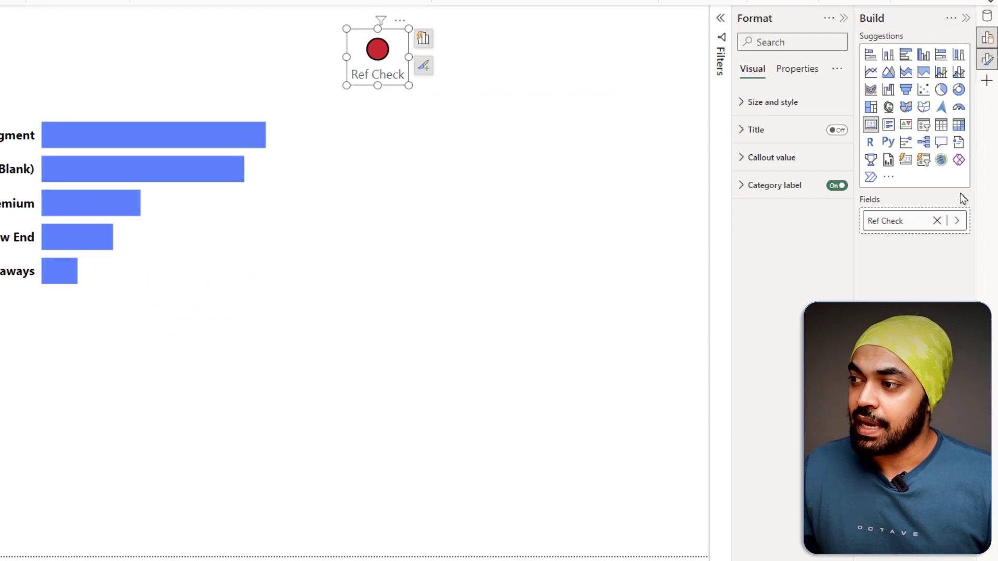
Edit Ref Check to use ISEMPTY('Table 2') so the card turns green
{"action": "left_click", "coordinate": [987, 16]}
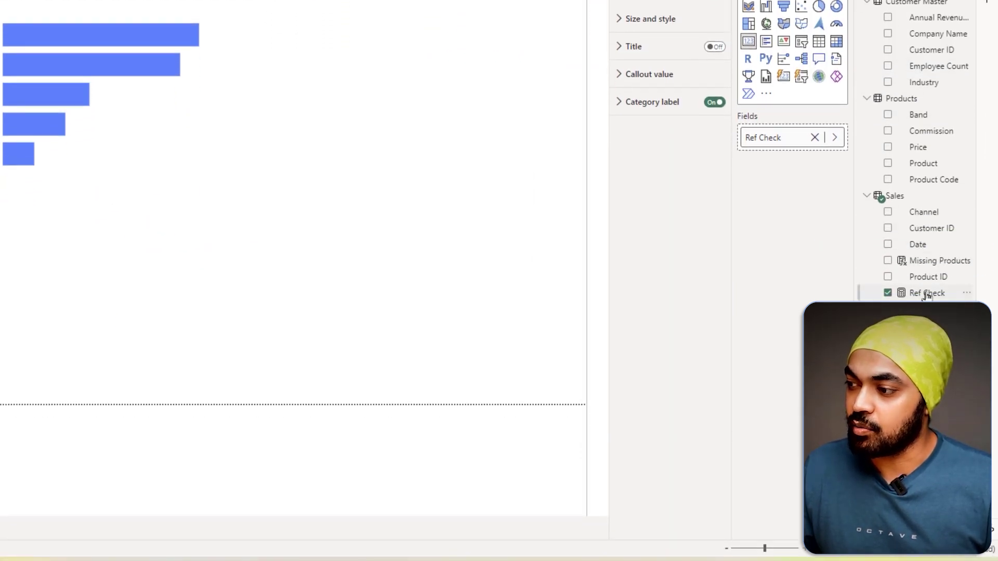
{"action": "left_click", "coordinate": [927, 294]}
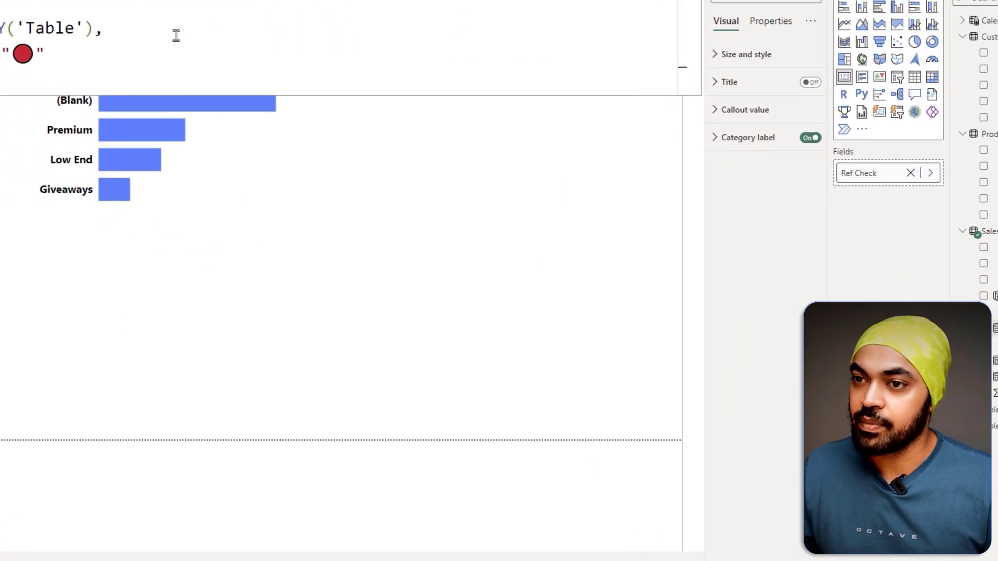
{"action": "left_click", "coordinate": [272, 104]}
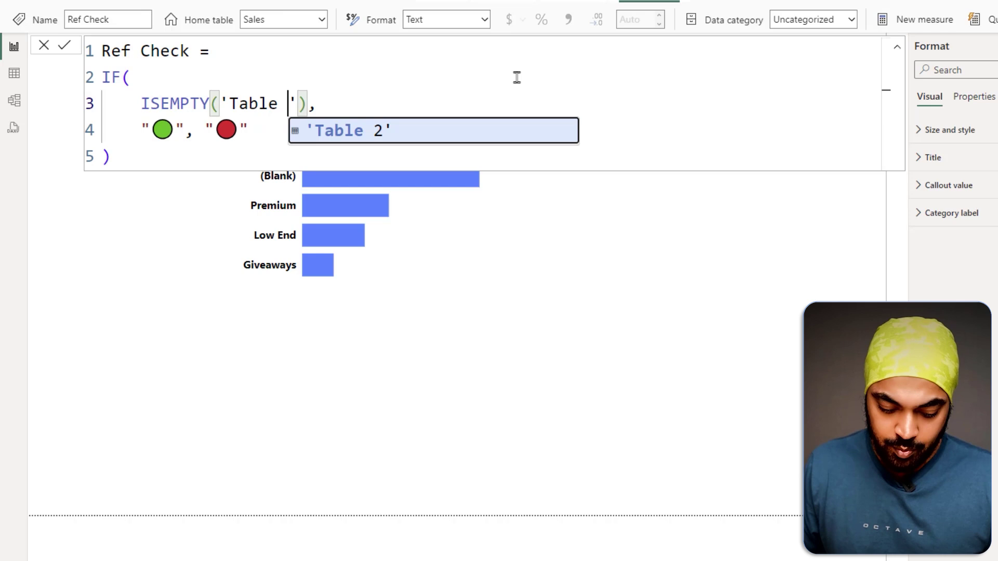
{"action": "type", "text": "2"}
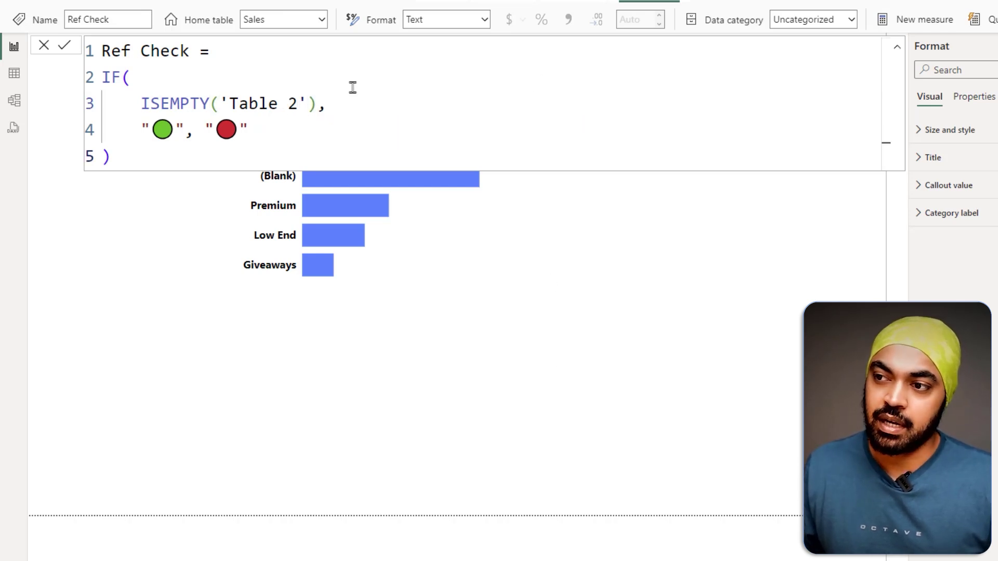
{"action": "left_click", "coordinate": [67, 52]}
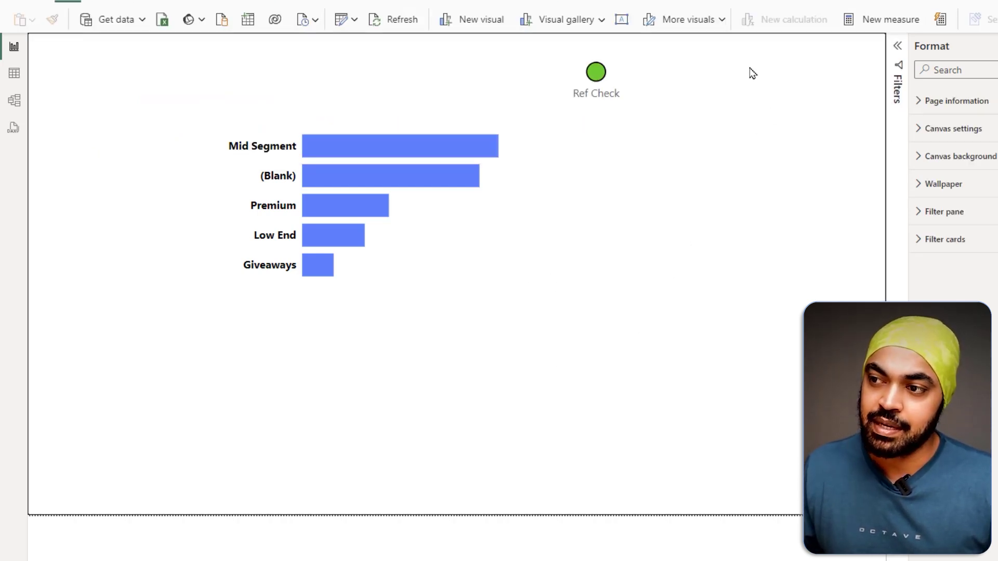